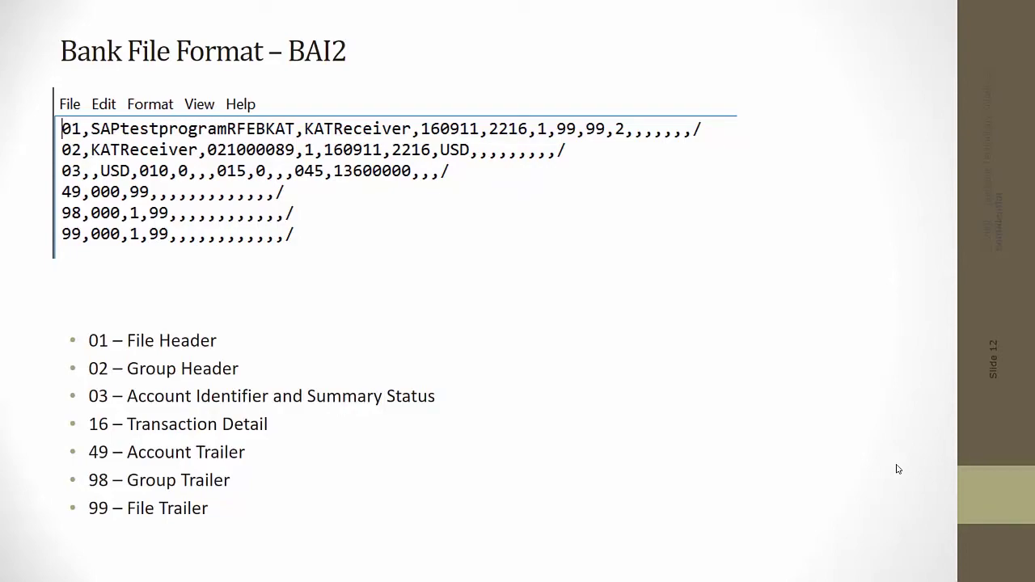
- Advance the slideshow past the BAI2 slide to slide 14, 'Step6 Assign External Transaction Types to Posting Rules'
{"action": "left_click", "coordinate": [898, 469]}
{"action": "left_click", "coordinate": [897, 469]}
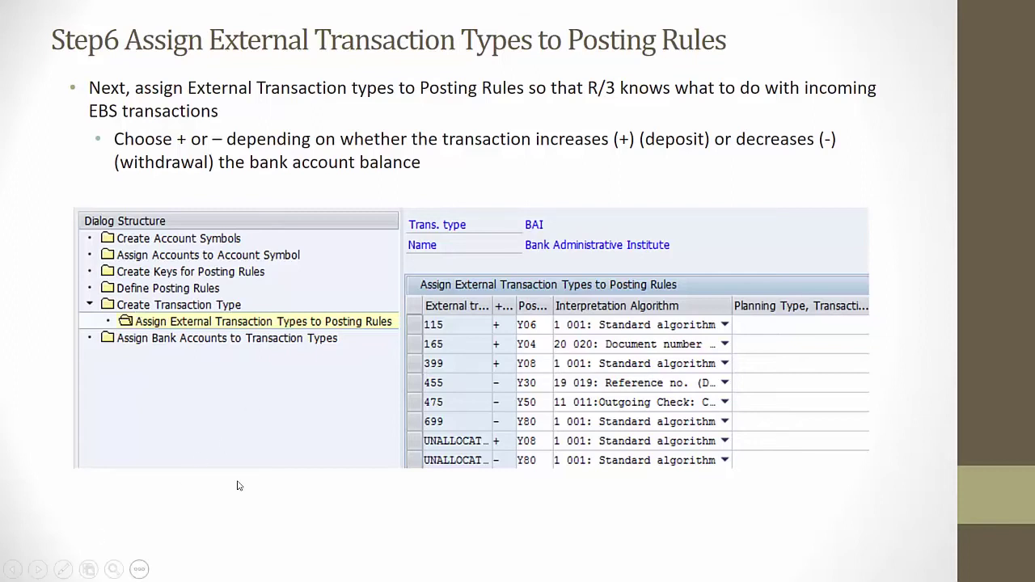
- Move on to the Step7 bank account slide and end the slideshow, returning to Normal view
{"action": "left_click", "coordinate": [340, 507]}
{"action": "key", "text": "Escape"}
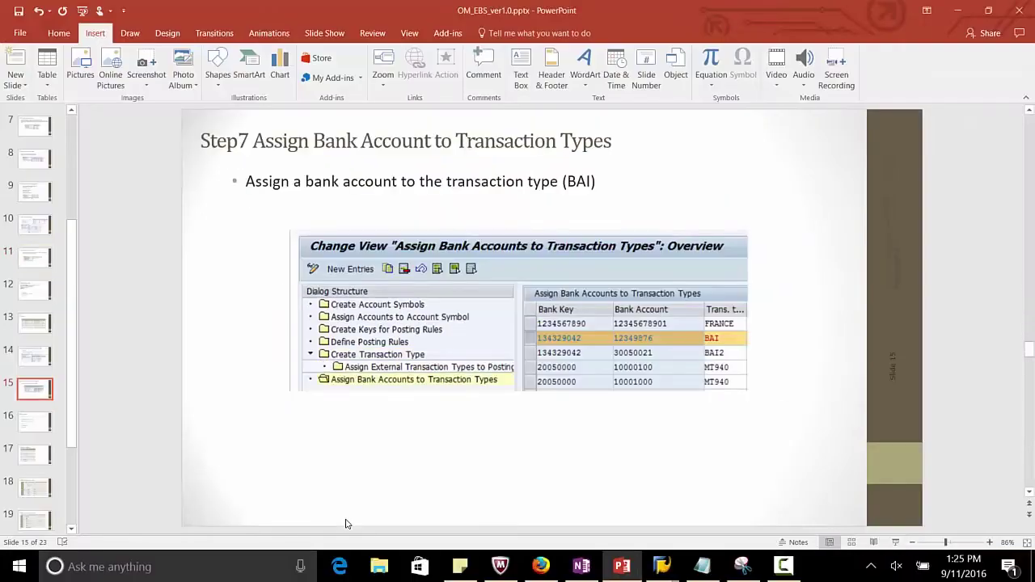
- Bring the SAP window forward and open the implementation guide with /NSPRO
{"action": "mouse_move", "coordinate": [661, 571]}
{"action": "left_click", "coordinate": [730, 505]}
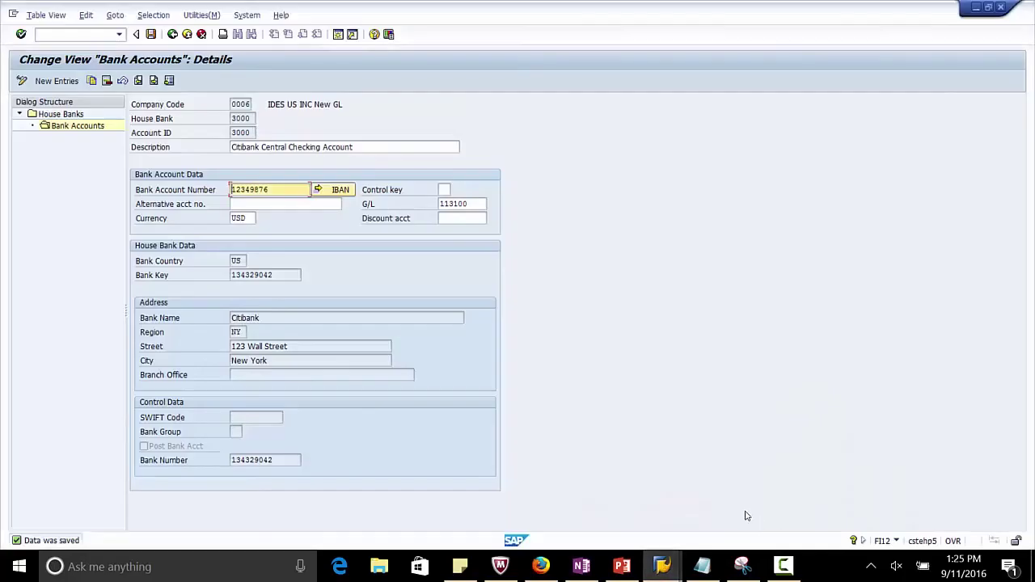
{"action": "type", "text": "/NSPR"}
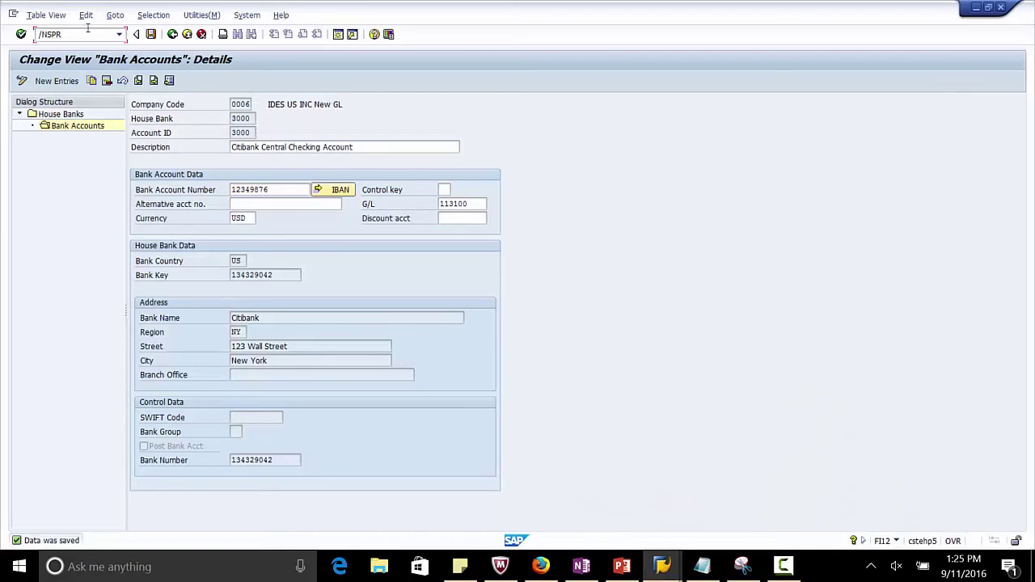
{"action": "type", "text": "O"}
{"action": "key", "text": "Return"}
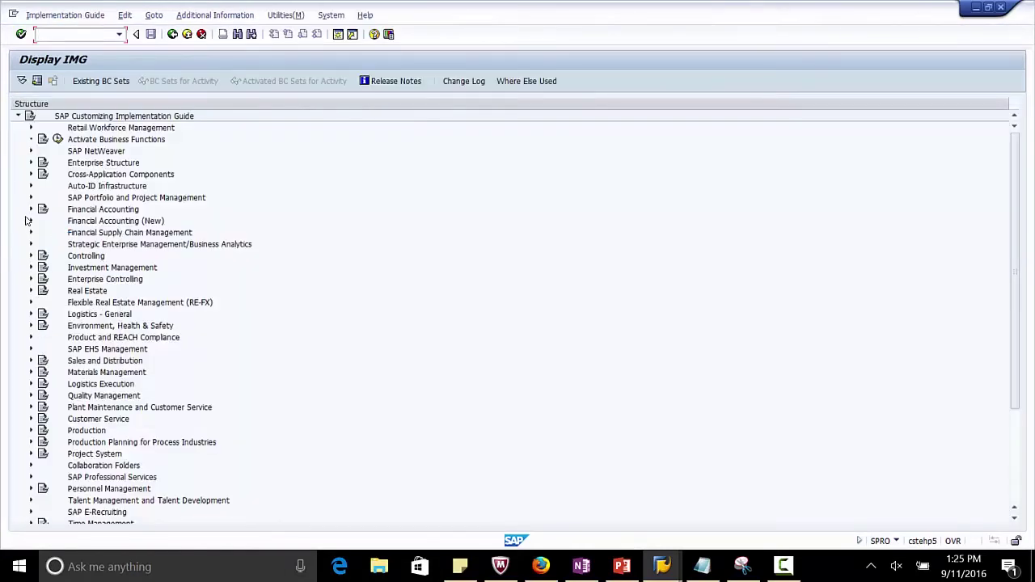
- Drill down through Bank Accounting > Payment Transactions > Electronic Bank Statement and execute Make Global Settings
{"action": "left_click", "coordinate": [31, 221]}
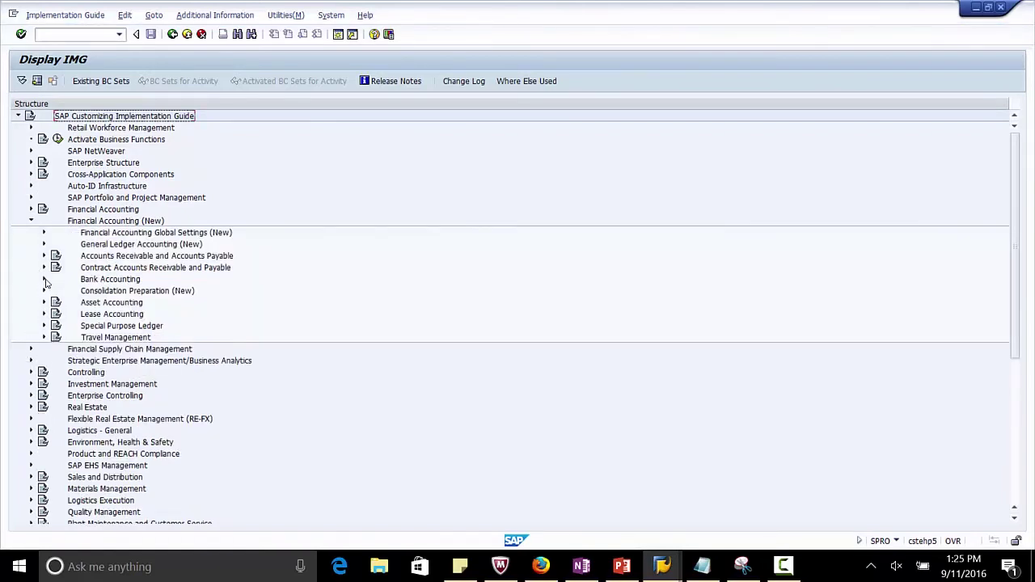
{"action": "left_click", "coordinate": [44, 279]}
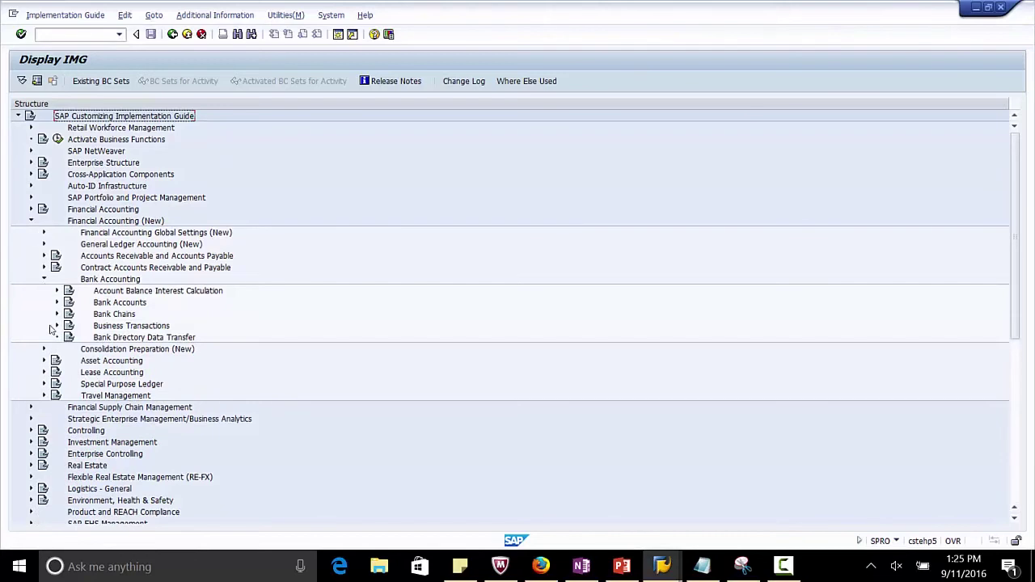
{"action": "left_click", "coordinate": [58, 326]}
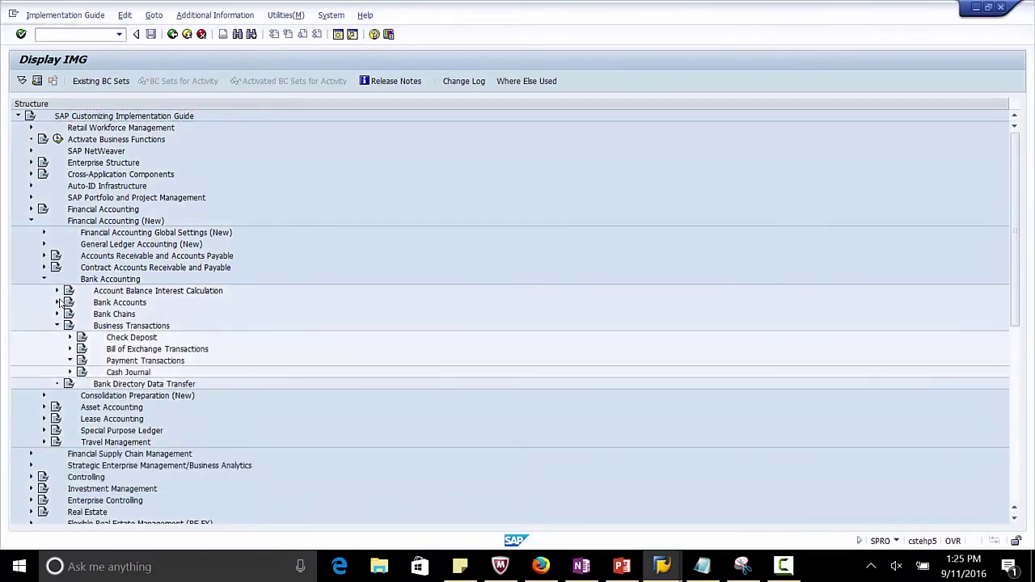
{"action": "left_click", "coordinate": [70, 361]}
{"action": "scroll", "coordinate": [80, 359], "scroll_direction": "down", "scroll_amount": 2}
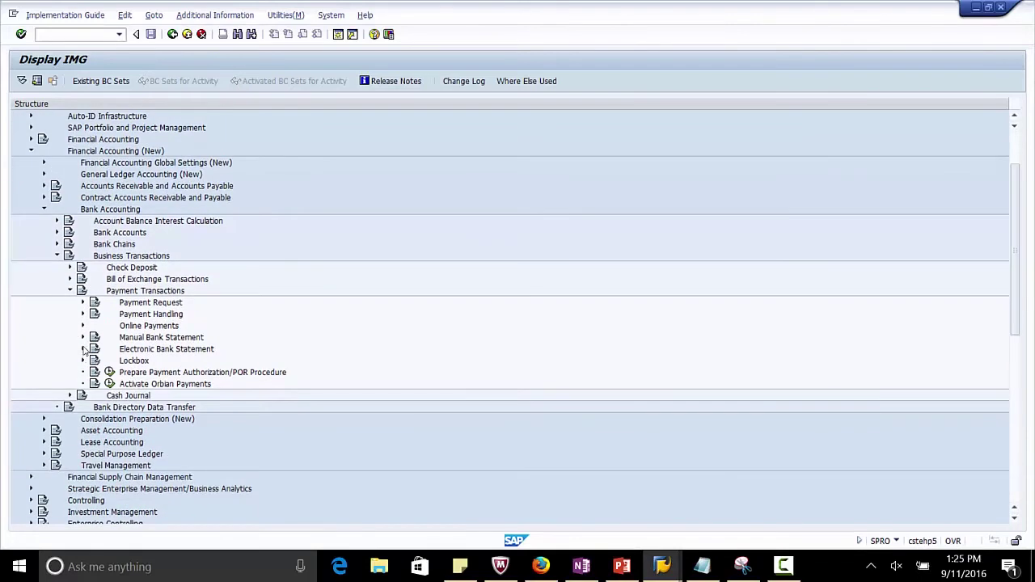
{"action": "left_click", "coordinate": [82, 348]}
{"action": "left_click", "coordinate": [123, 361]}
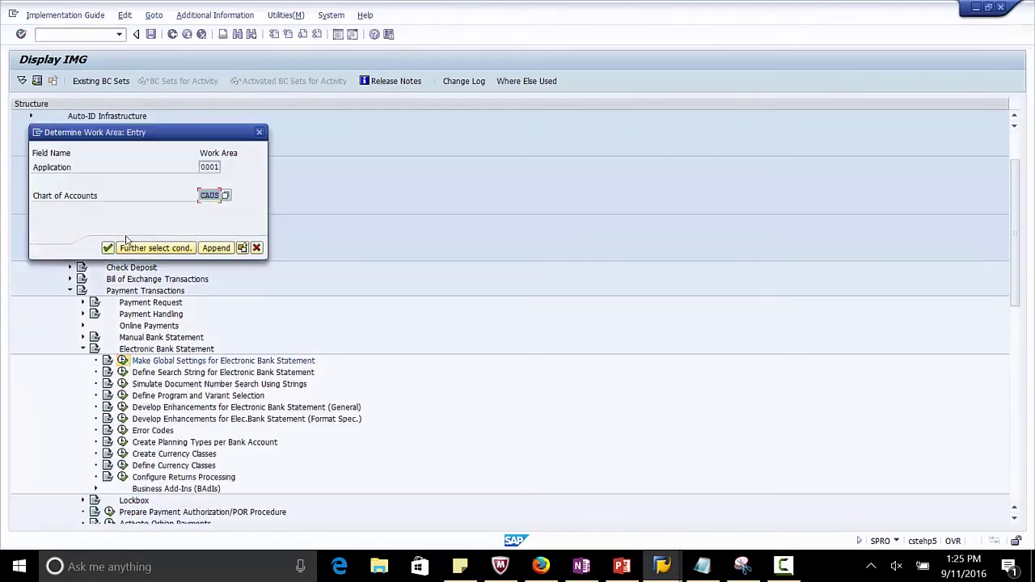
- Confirm chart of accounts CAUS as the work area and display the locked data anyway
{"action": "key", "text": "Tab"}
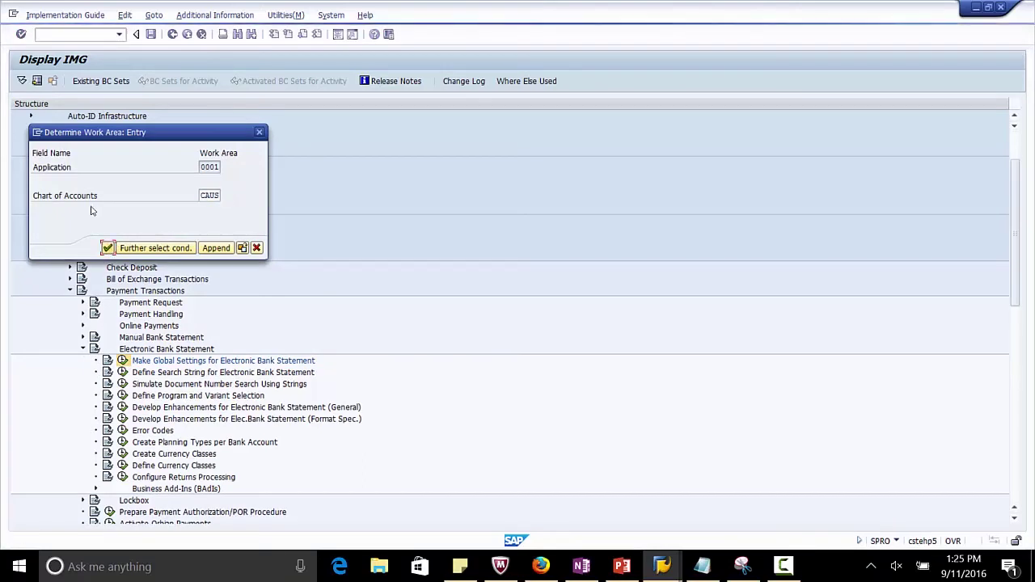
{"action": "key", "text": "Return"}
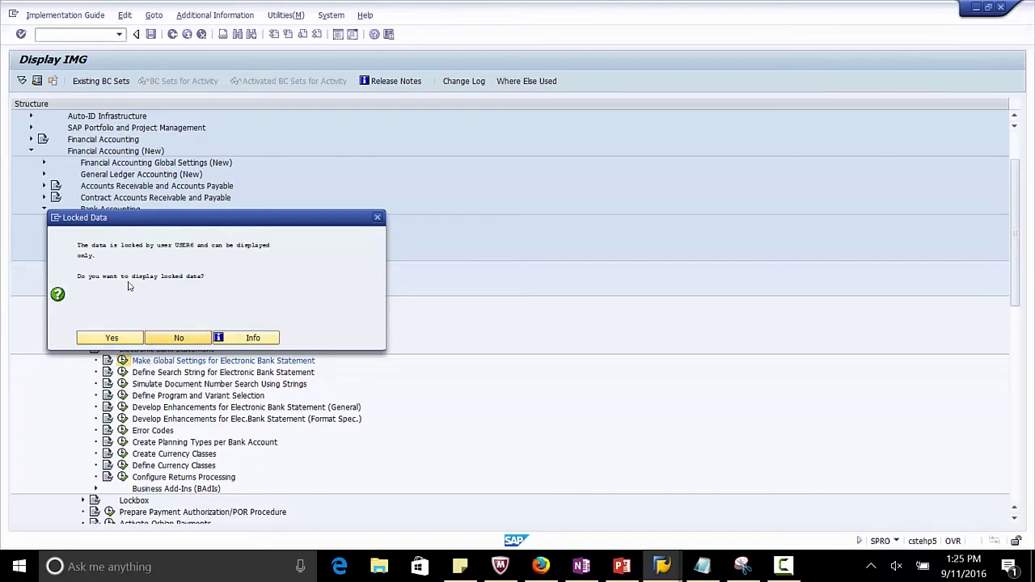
{"action": "key", "text": "Return"}
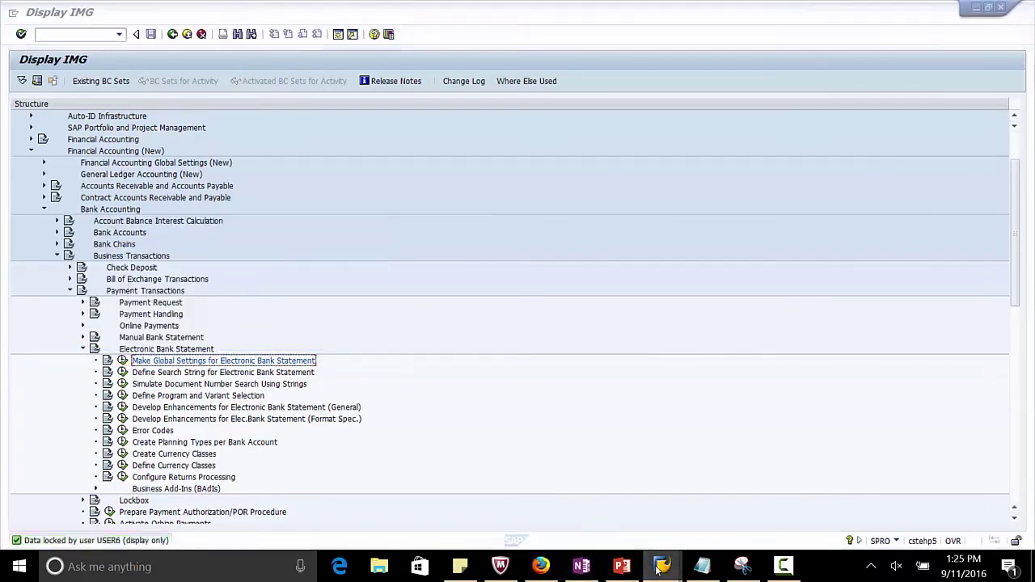
- End the extra SAP session holding the lock, then rerun Make Global Settings with work area CAUS
{"action": "mouse_move", "coordinate": [661, 564]}
{"action": "left_click", "coordinate": [612, 495]}
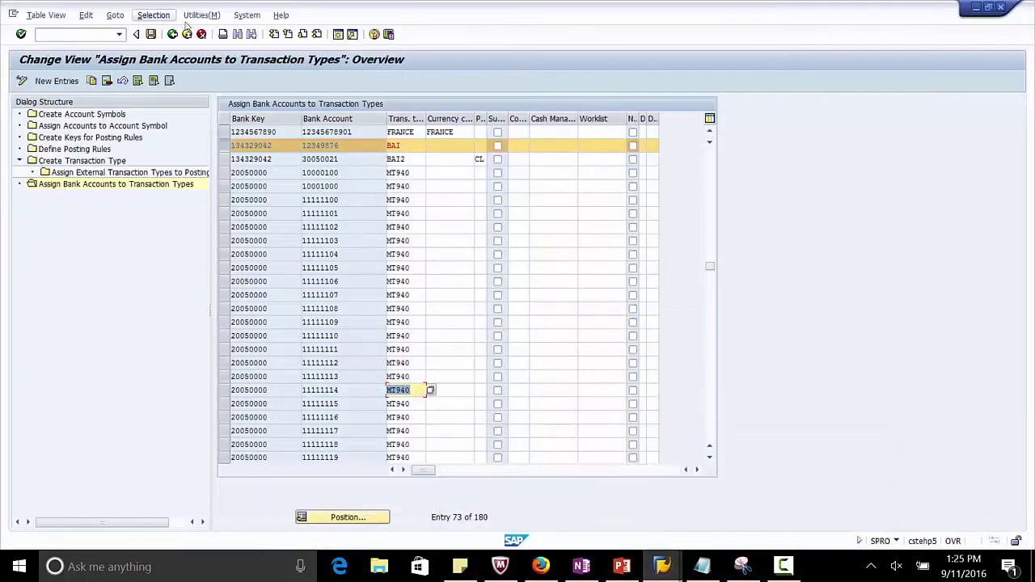
{"action": "left_click", "coordinate": [246, 14]}
{"action": "left_click", "coordinate": [252, 47]}
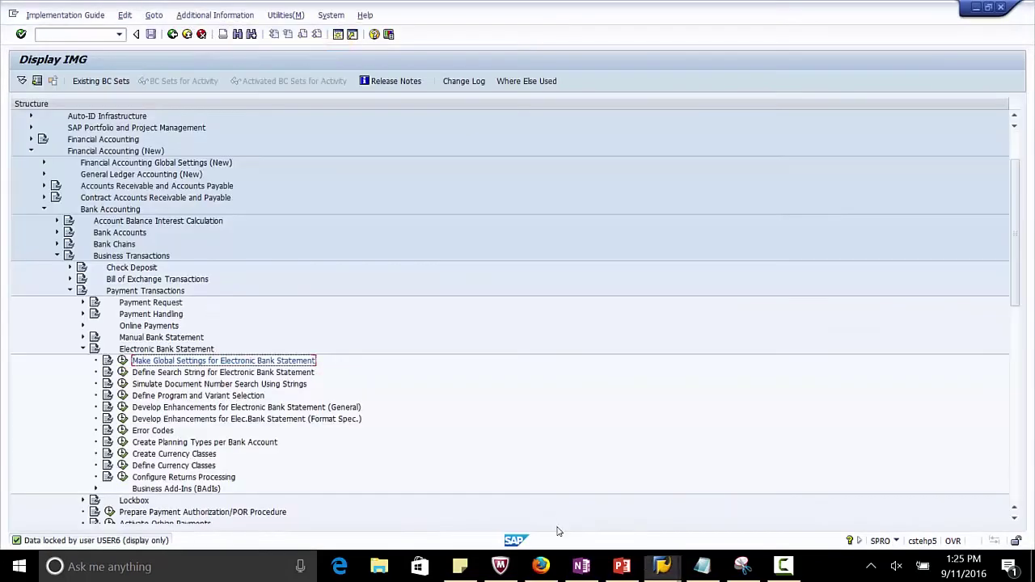
{"action": "left_click", "coordinate": [122, 361]}
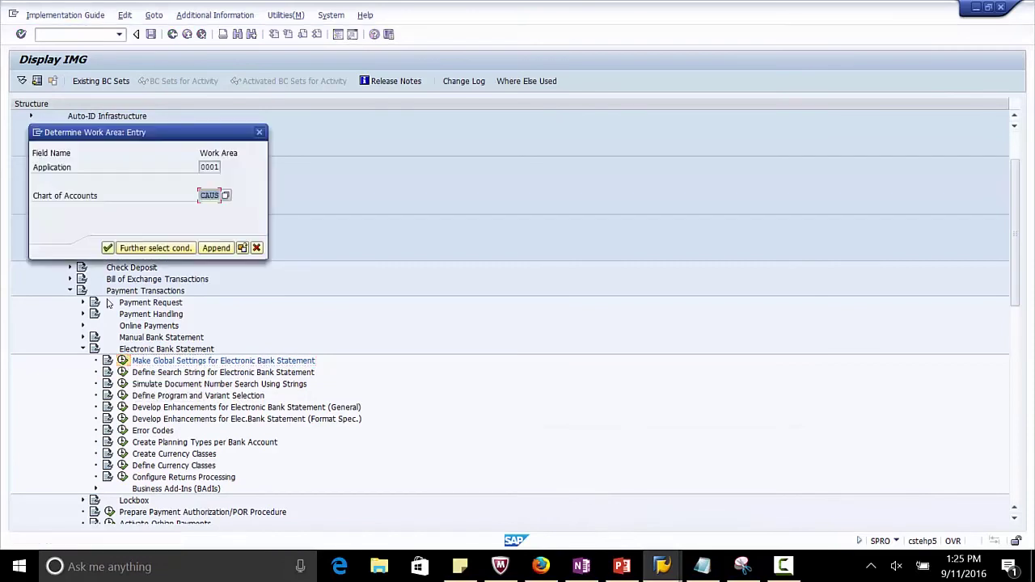
{"action": "key", "text": "Return"}
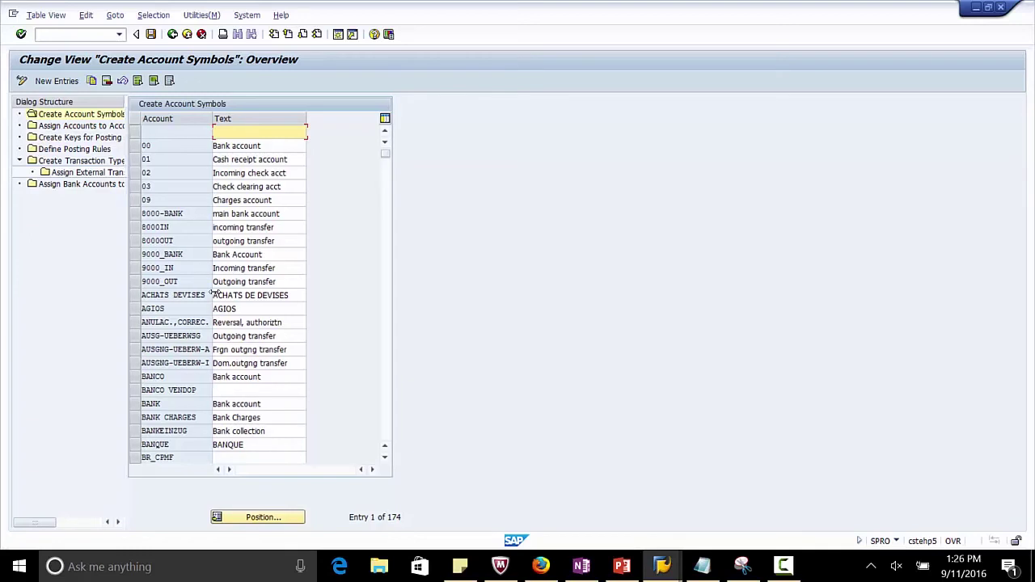
- Widen the Dialog Structure pane, select transaction type BAI and open its external transaction type assignments
{"action": "left_click_drag", "start_coordinate": [217, 293], "coordinate": [308, 291]}
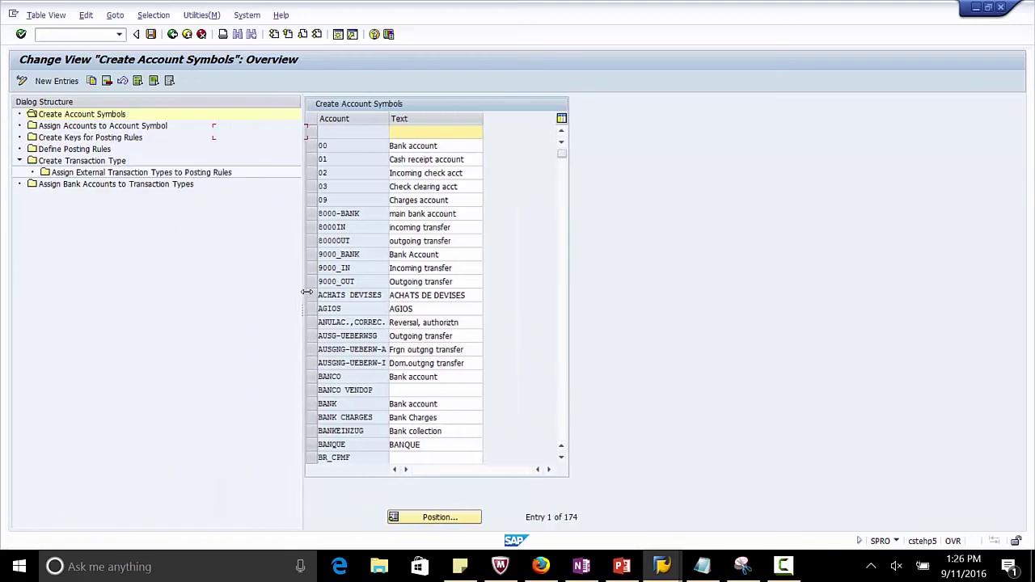
{"action": "double_click", "coordinate": [77, 160]}
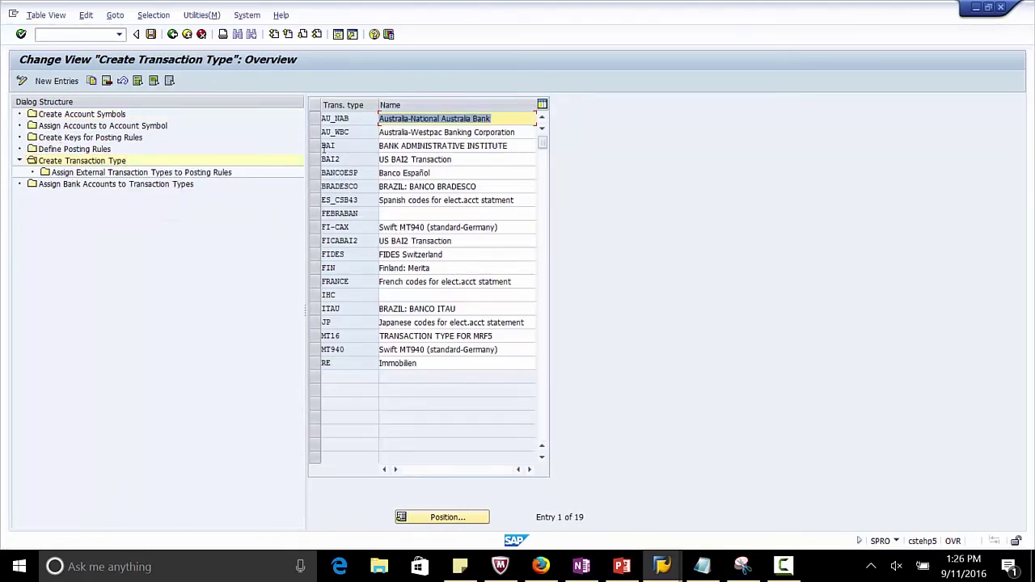
{"action": "left_click", "coordinate": [161, 174]}
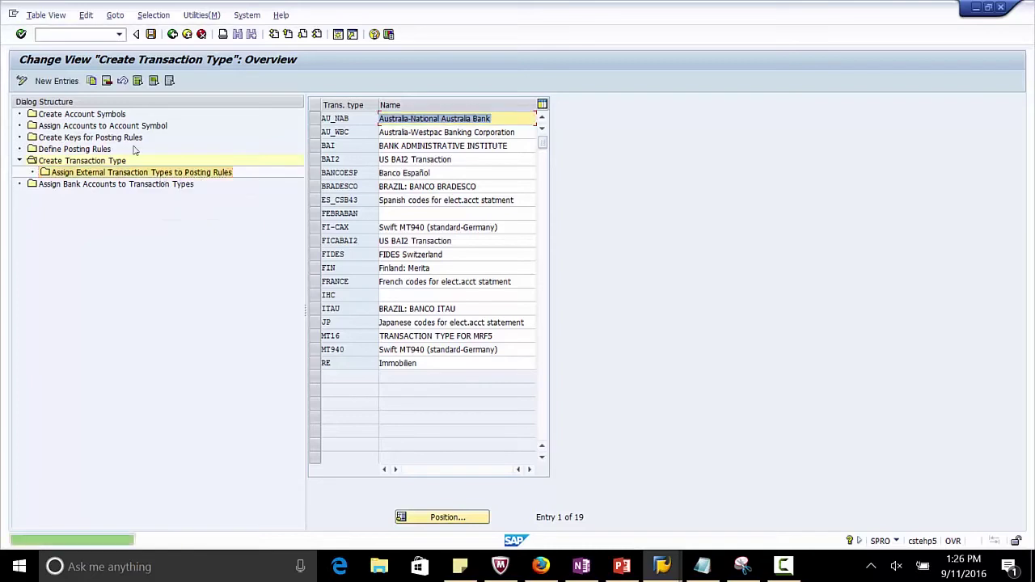
{"action": "left_click", "coordinate": [327, 148]}
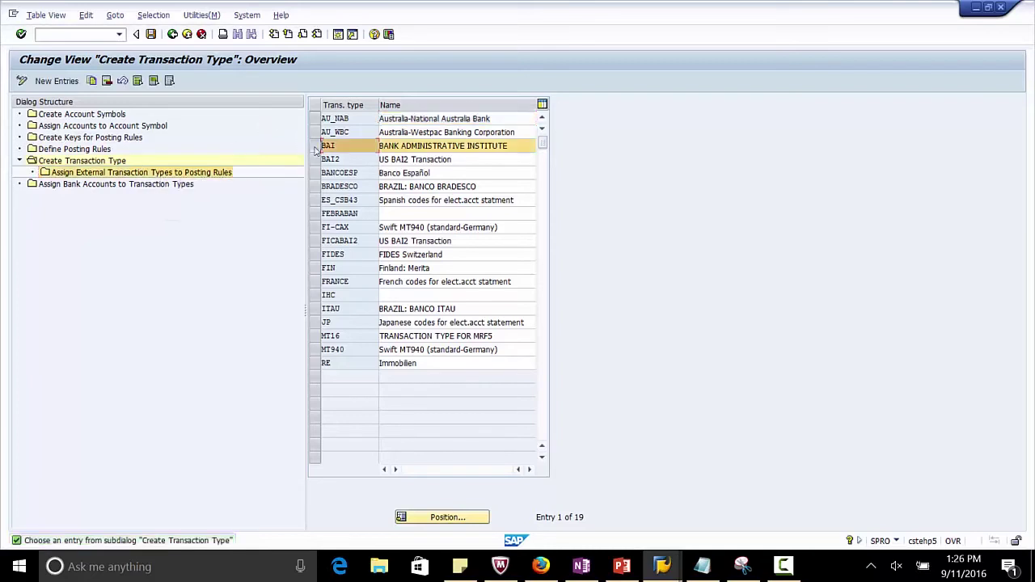
{"action": "left_click", "coordinate": [46, 173]}
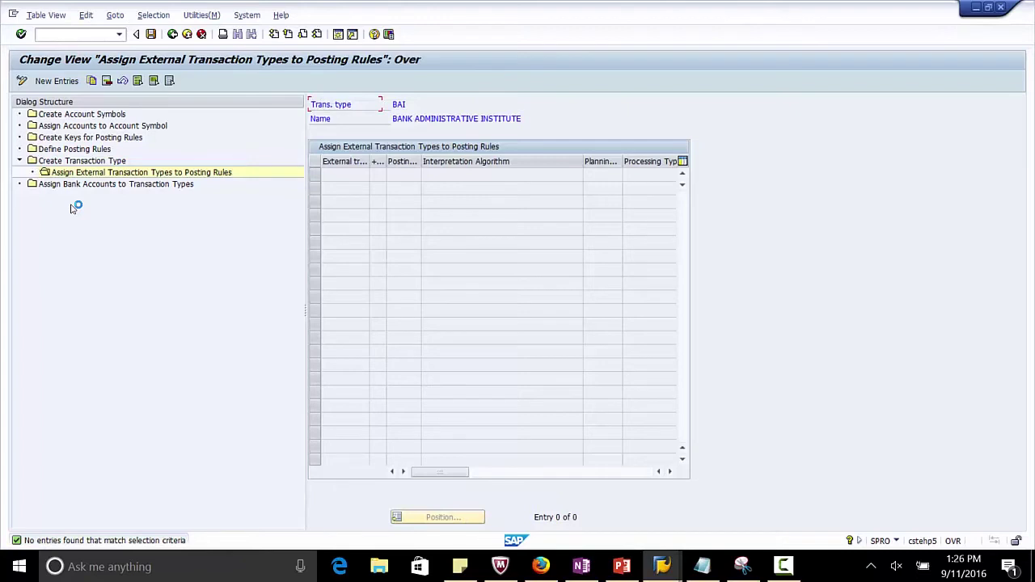
- Map BAI code 115 with a + sign to posting rule Y06 and the 001 Standard algorithm
{"action": "left_click", "coordinate": [58, 81]}
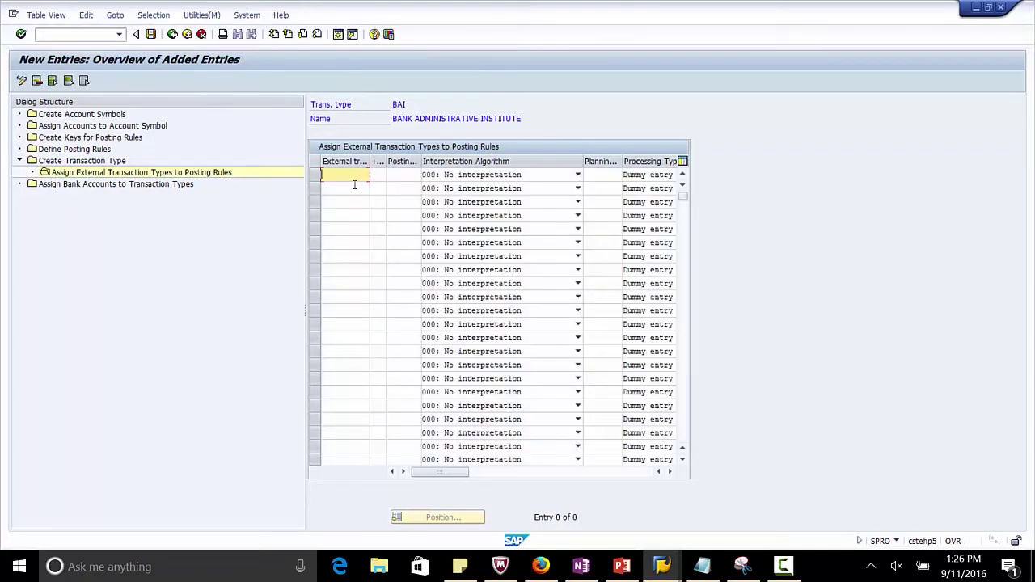
{"action": "type", "text": "115"}
{"action": "left_click", "coordinate": [373, 177]}
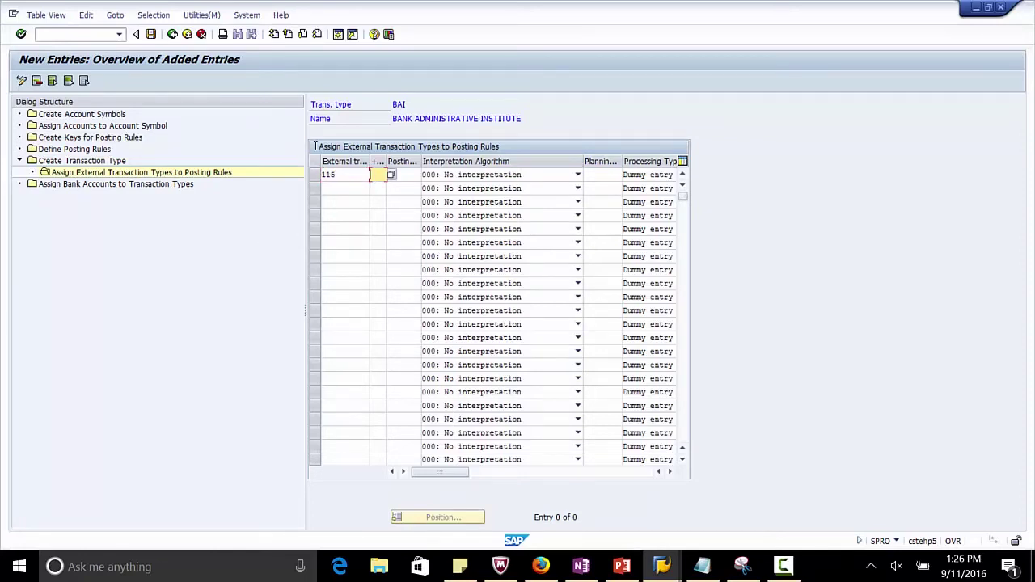
{"action": "type", "text": "+"}
{"action": "left_click", "coordinate": [412, 179]}
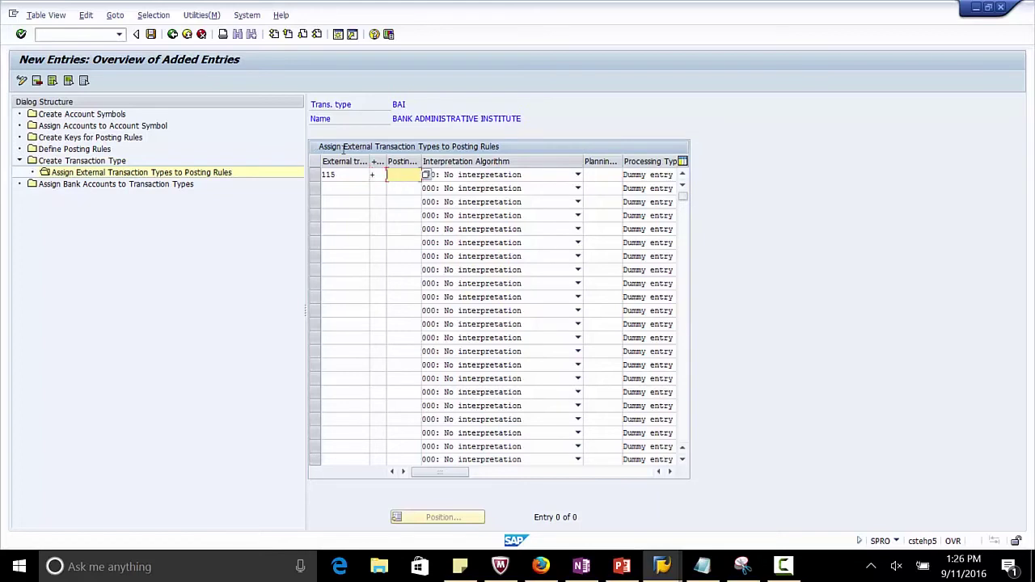
{"action": "type", "text": "Y06"}
{"action": "left_click", "coordinate": [518, 176]}
{"action": "left_click", "coordinate": [421, 202]}
- Start a second row for external transaction code 165
{"action": "left_click", "coordinate": [348, 188]}
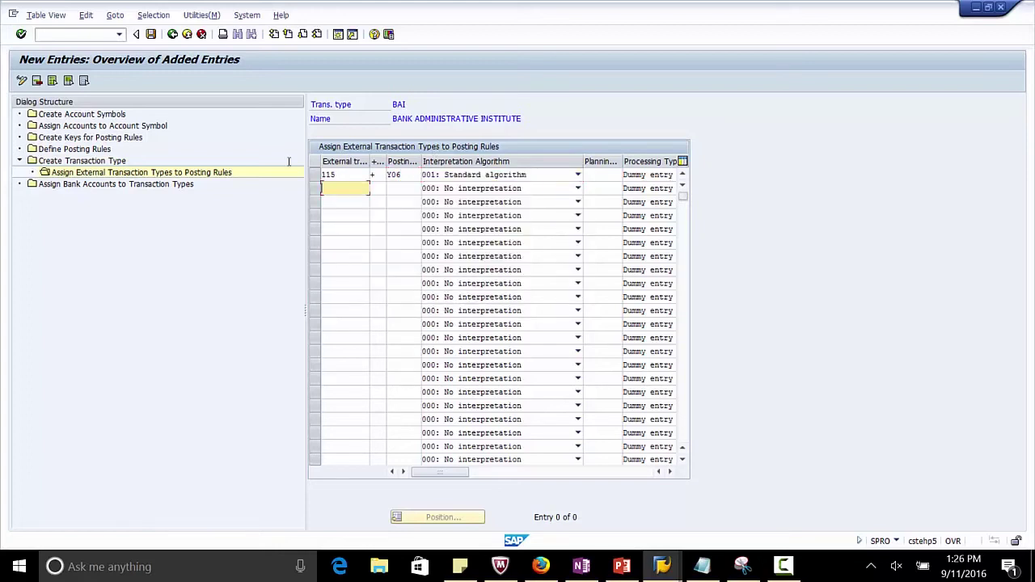
{"action": "type", "text": "165"}
{"action": "key", "text": "Tab"}
- Give row 165 the + sign and posting rule Y04
{"action": "type", "text": "+"}
{"action": "key", "text": "Tab"}
{"action": "type", "text": "Y04"}
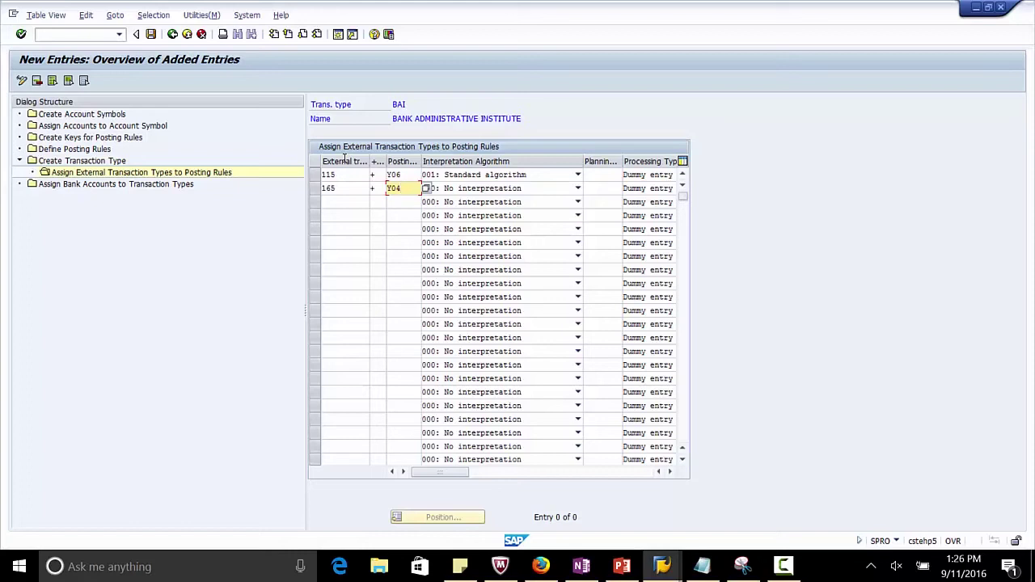
- Choose algorithm 020 Document number search for row 165 and begin a third row
{"action": "left_click", "coordinate": [500, 191]}
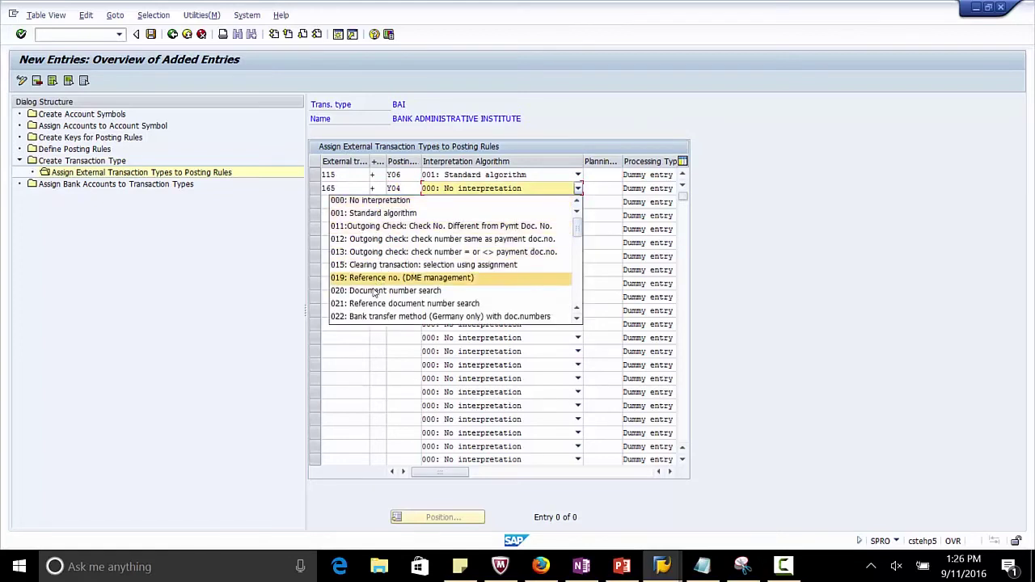
{"action": "scroll", "coordinate": [374, 293], "scroll_direction": "down", "scroll_amount": 1}
{"action": "scroll", "coordinate": [374, 295], "scroll_direction": "down", "scroll_amount": 1}
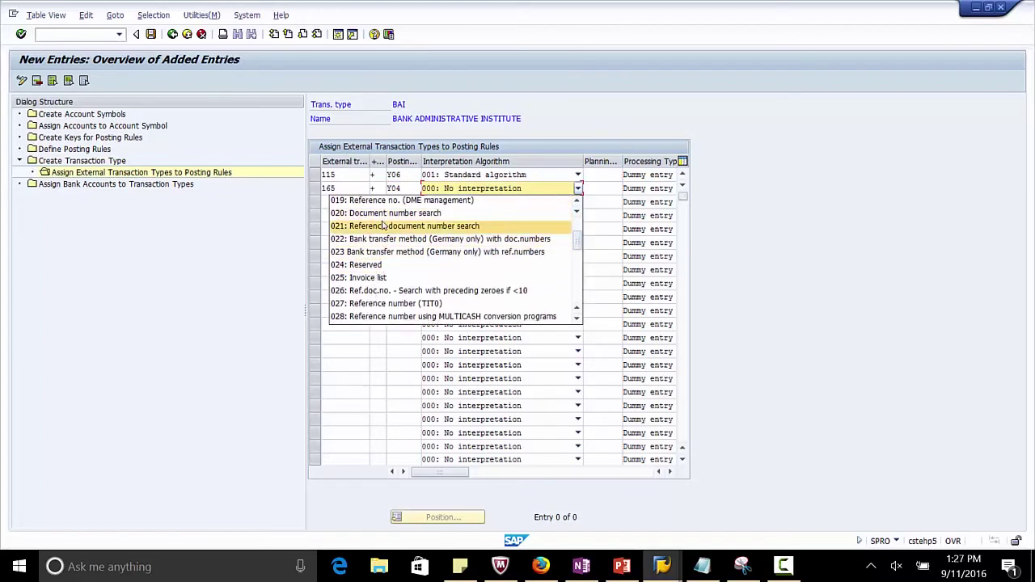
{"action": "left_click", "coordinate": [387, 214]}
{"action": "left_click", "coordinate": [345, 201]}
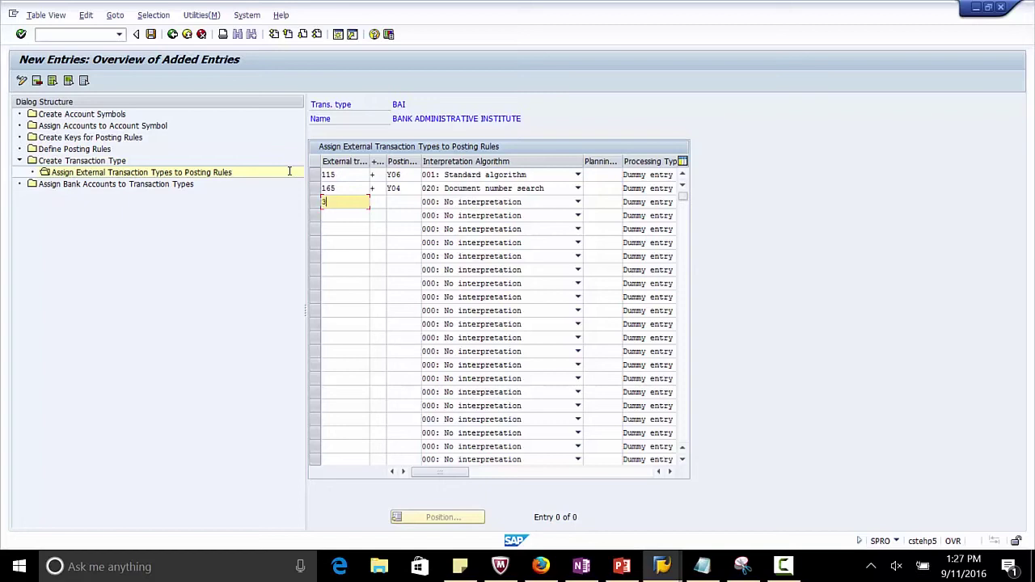
- Complete row 399 with a + sign, posting rule Y08 and the 001 Standard algorithm
{"action": "type", "text": "99"}
{"action": "key", "text": "Tab"}
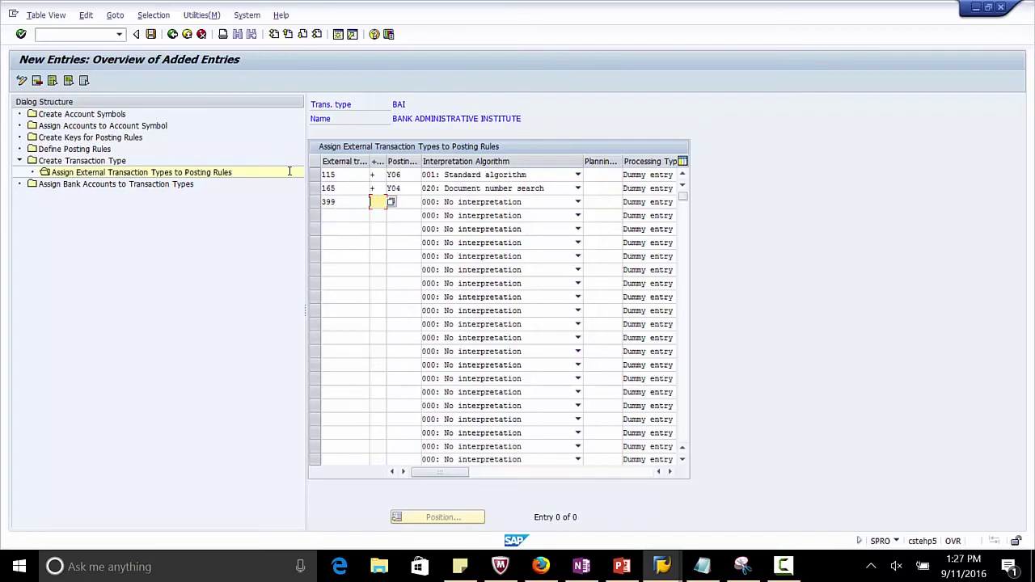
{"action": "type", "text": "+"}
{"action": "left_click_drag", "start_coordinate": [387, 162], "coordinate": [410, 162]}
{"action": "key", "text": "Tab"}
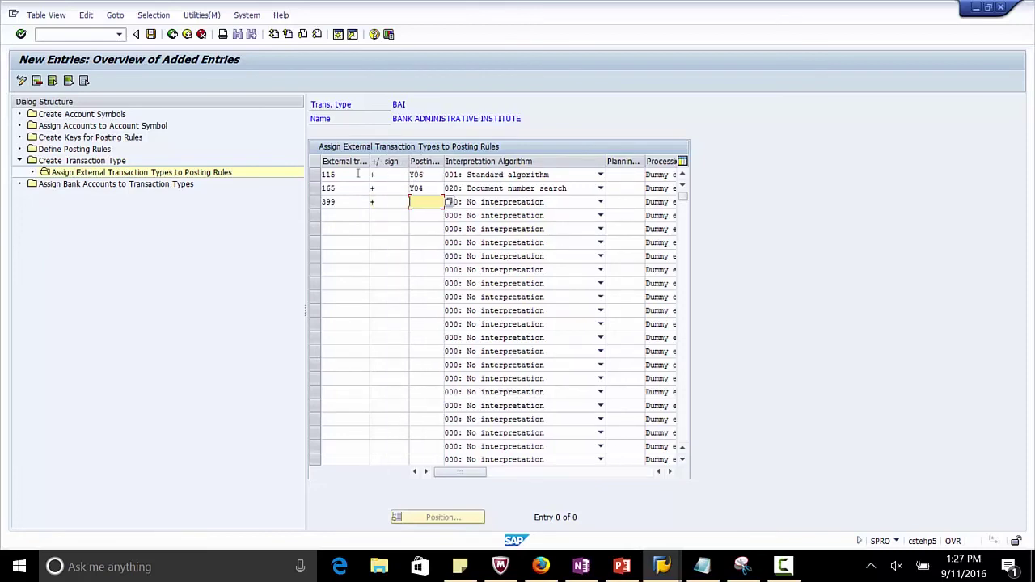
{"action": "type", "text": "Y08"}
{"action": "left_click", "coordinate": [600, 201]}
{"action": "left_click", "coordinate": [485, 227]}
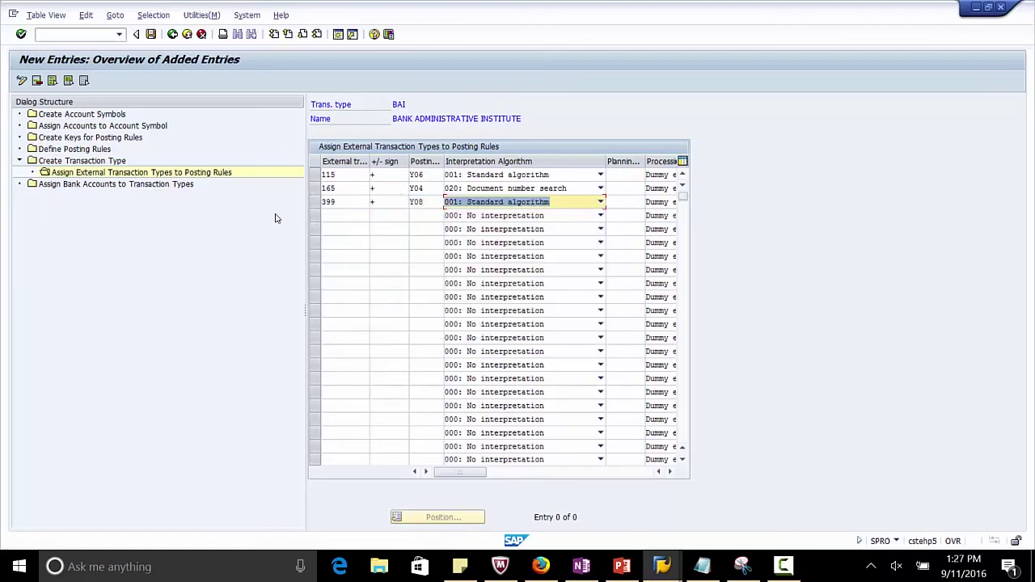
- Add row 455 with a – sign, posting rule Y30 and algorithm 019 Reference no. (DME management)
{"action": "left_click", "coordinate": [331, 225]}
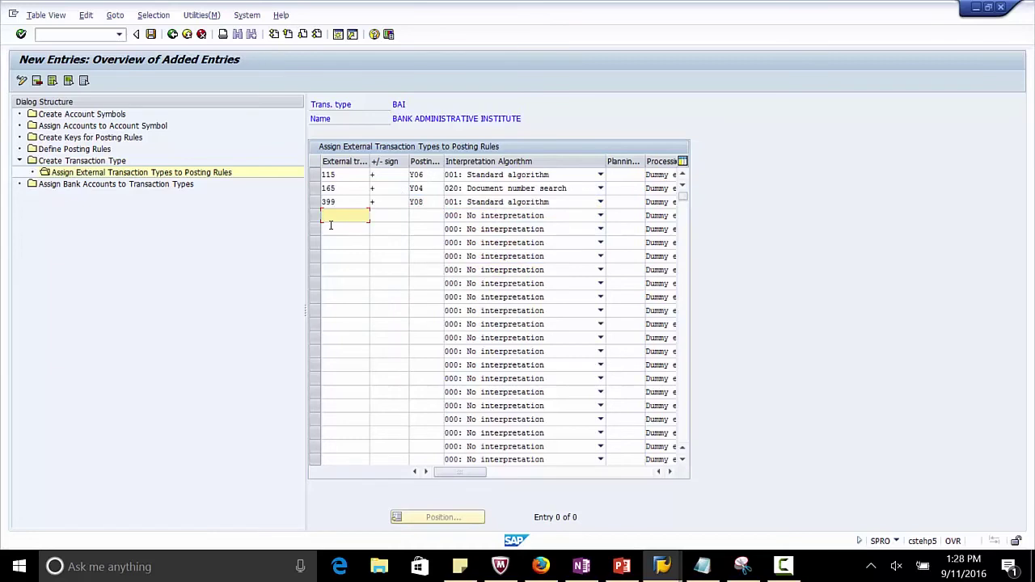
{"action": "type", "text": "455"}
{"action": "key", "text": "Tab"}
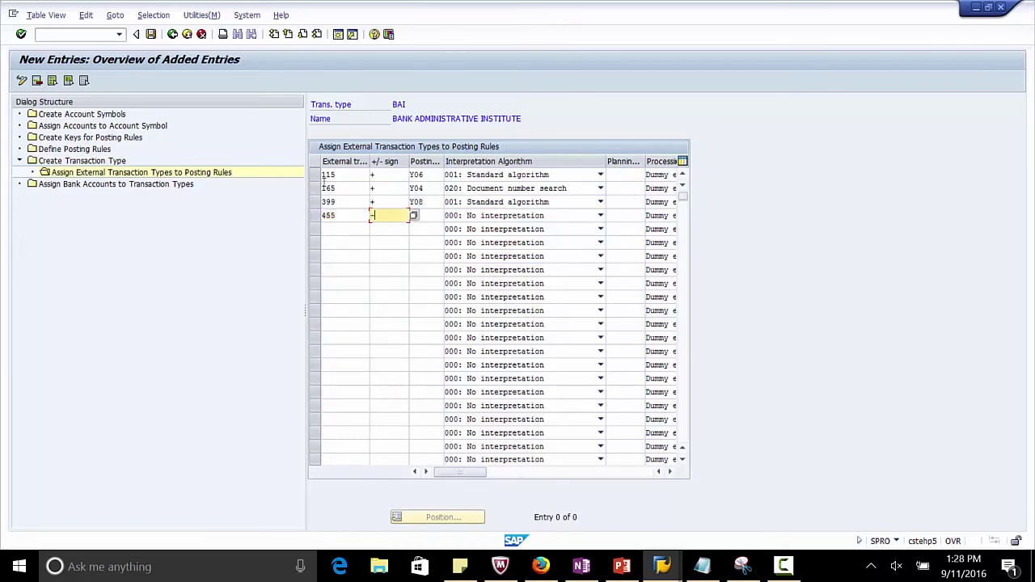
{"action": "key", "text": "Tab"}
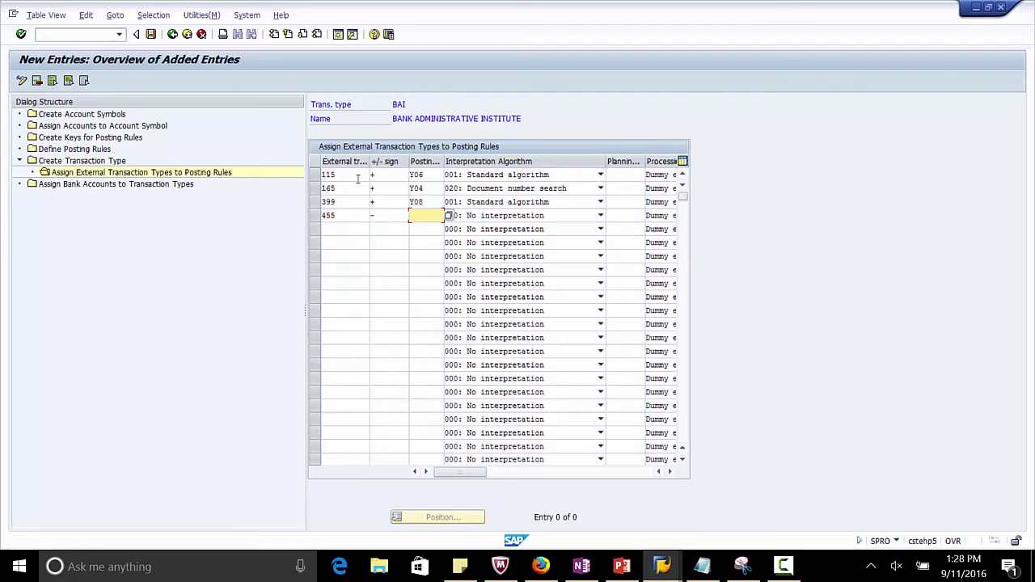
{"action": "type", "text": "Y30"}
{"action": "left_click", "coordinate": [534, 220]}
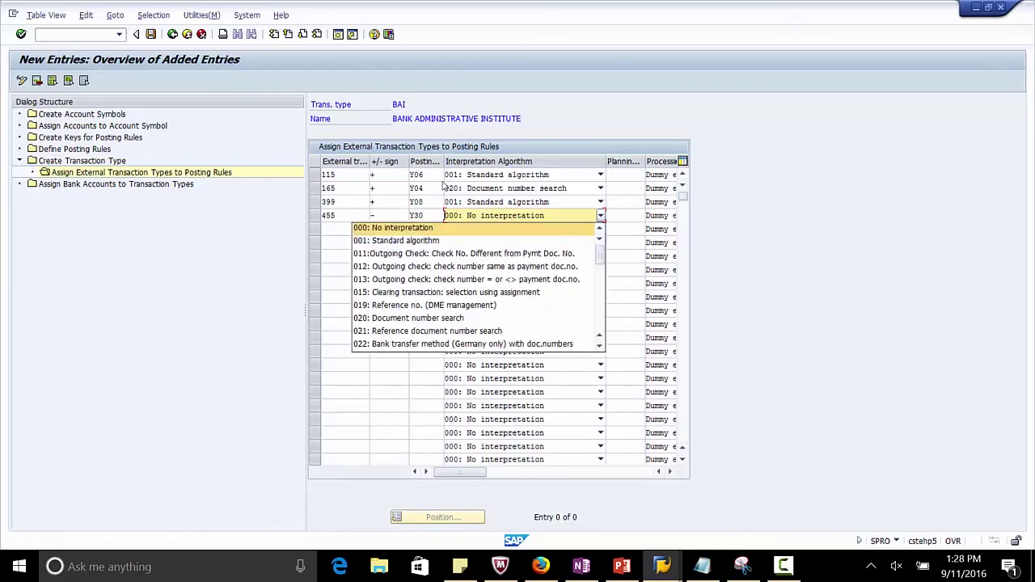
{"action": "left_click", "coordinate": [441, 305]}
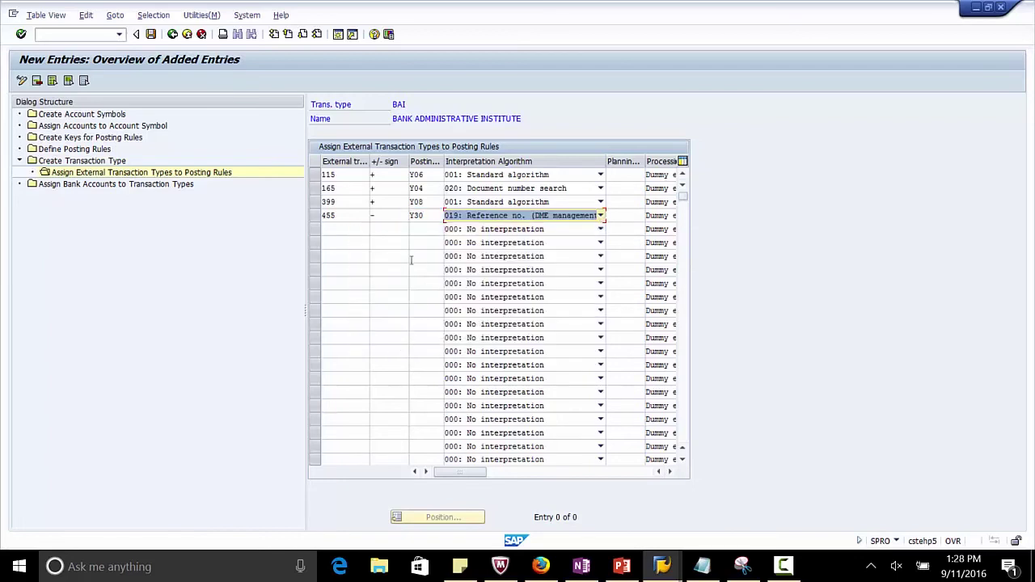
{"action": "left_click", "coordinate": [346, 230]}
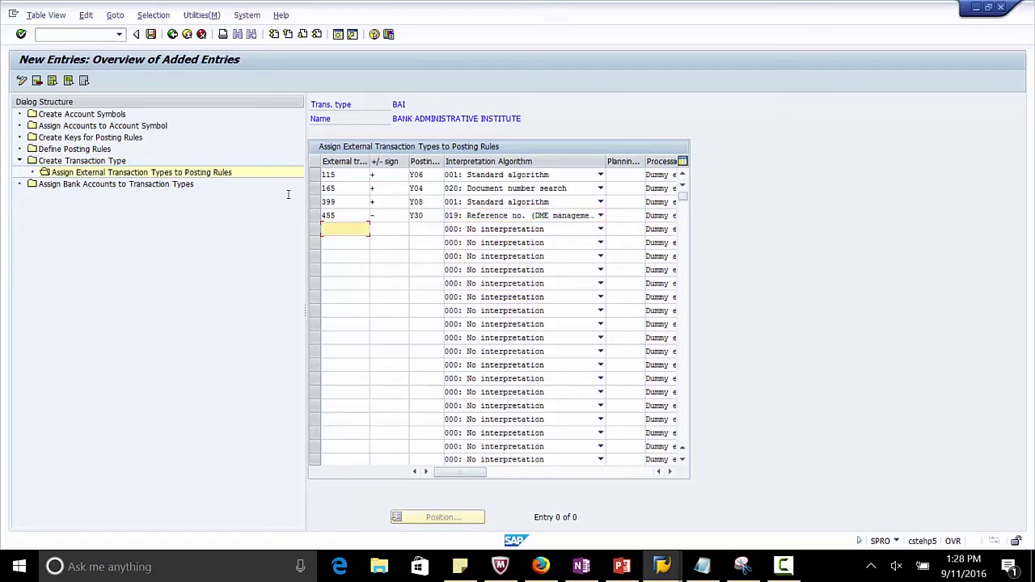
{"action": "left_click", "coordinate": [622, 567]}
{"action": "left_click", "coordinate": [33, 356]}
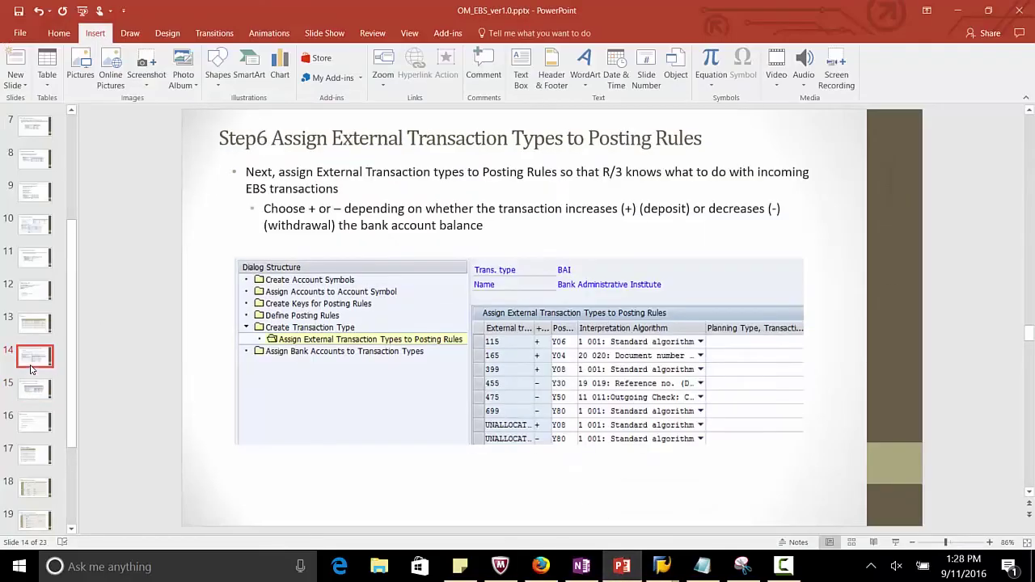
{"action": "left_click", "coordinate": [32, 327]}
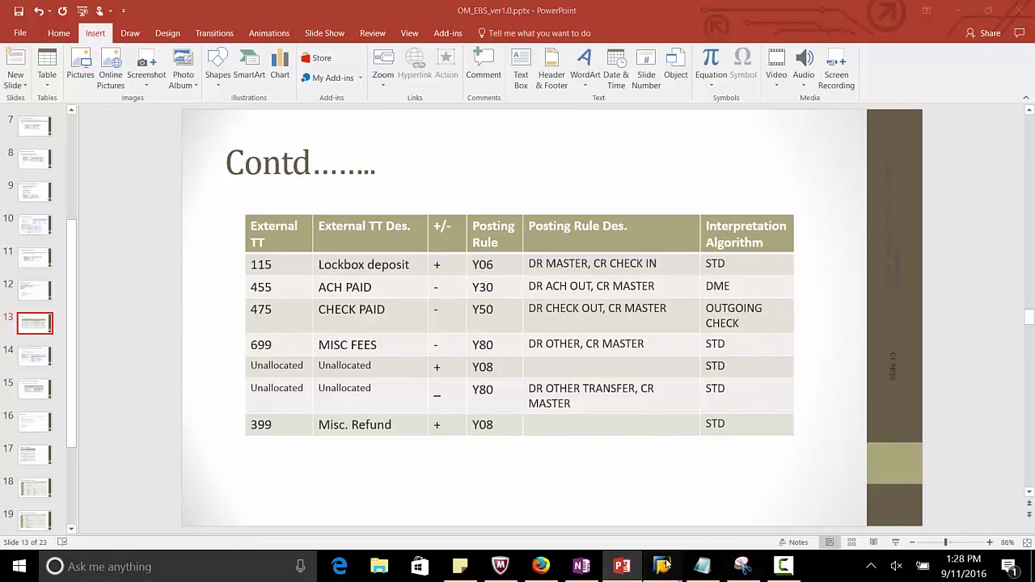
{"action": "mouse_move", "coordinate": [662, 567]}
{"action": "left_click", "coordinate": [720, 532]}
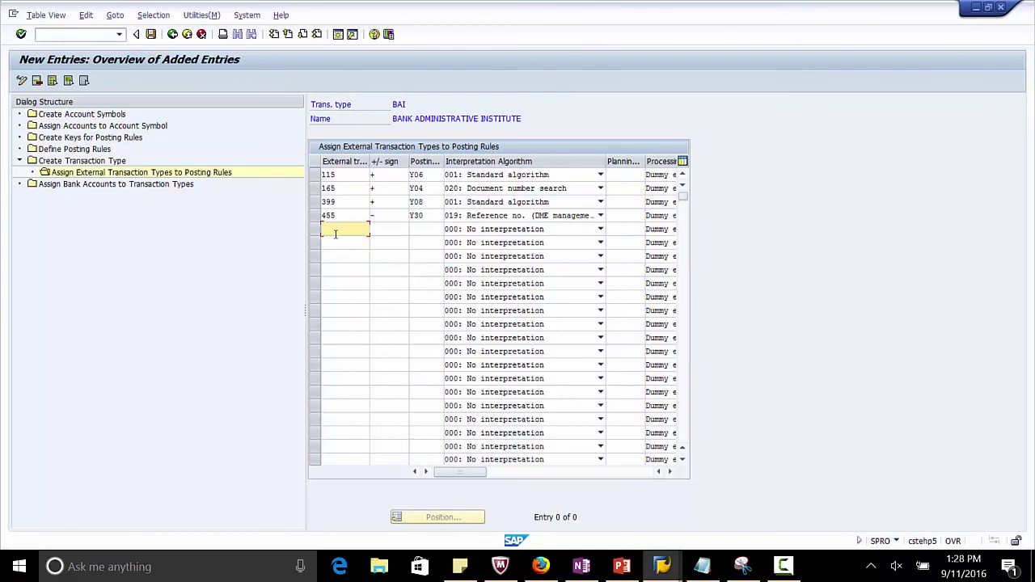
- Add code 475 (minus) with posting rule Y50 and interpretation algorithm 011 Outgoing Check
{"action": "type", "text": "475"}
{"action": "key", "text": "Tab"}
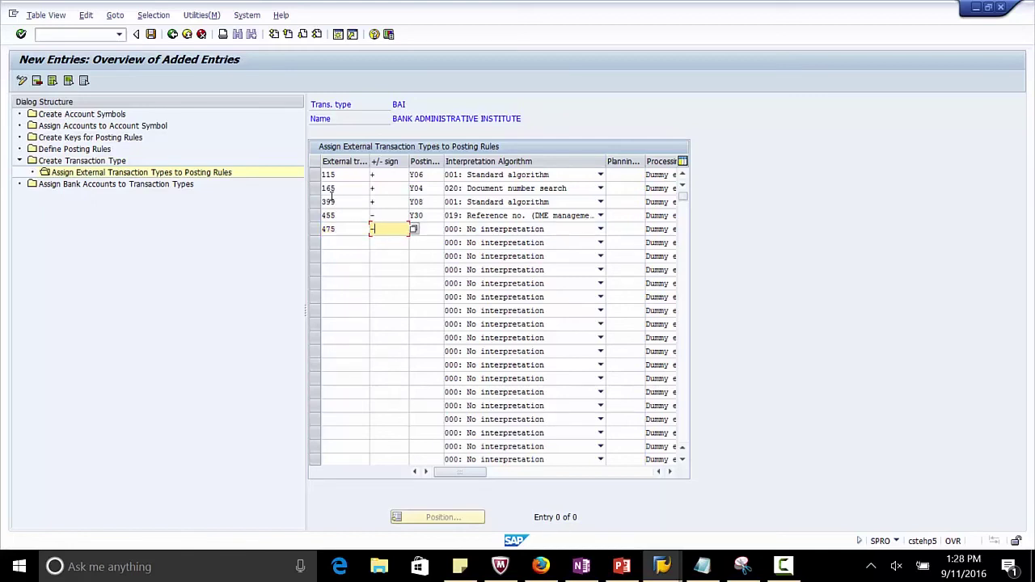
{"action": "left_click", "coordinate": [628, 567]}
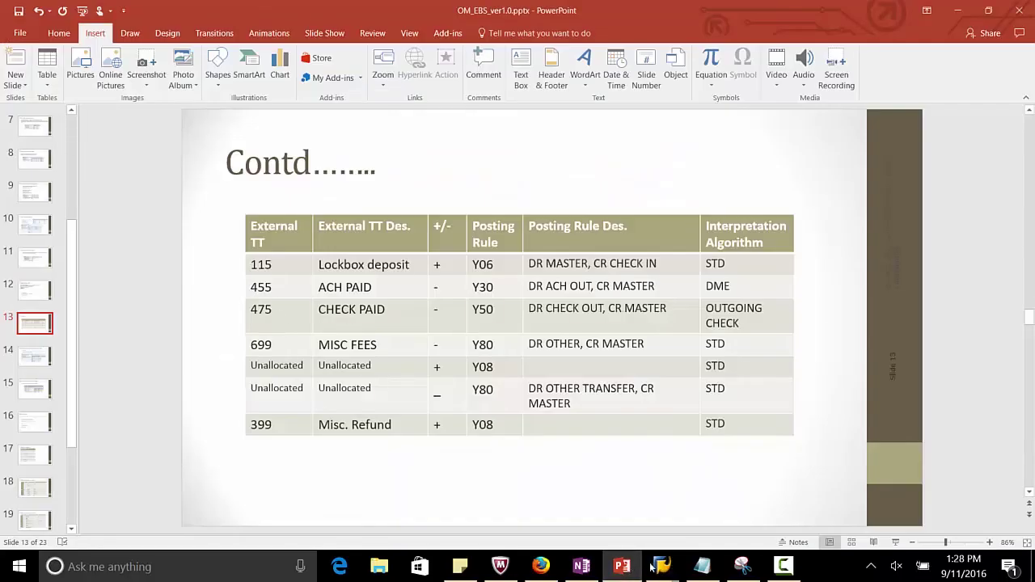
{"action": "mouse_move", "coordinate": [666, 576]}
{"action": "left_click", "coordinate": [720, 523]}
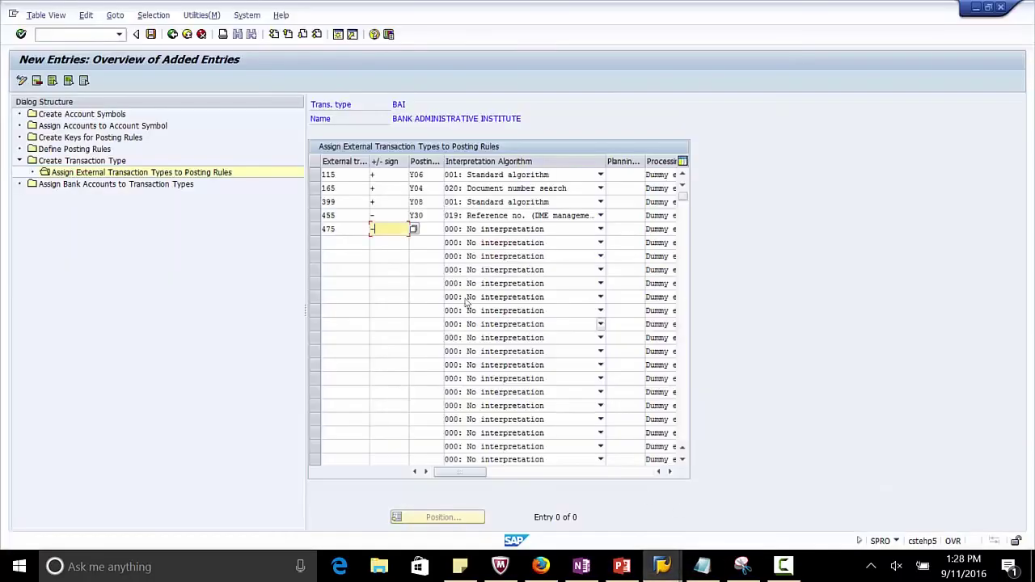
{"action": "left_click", "coordinate": [434, 231]}
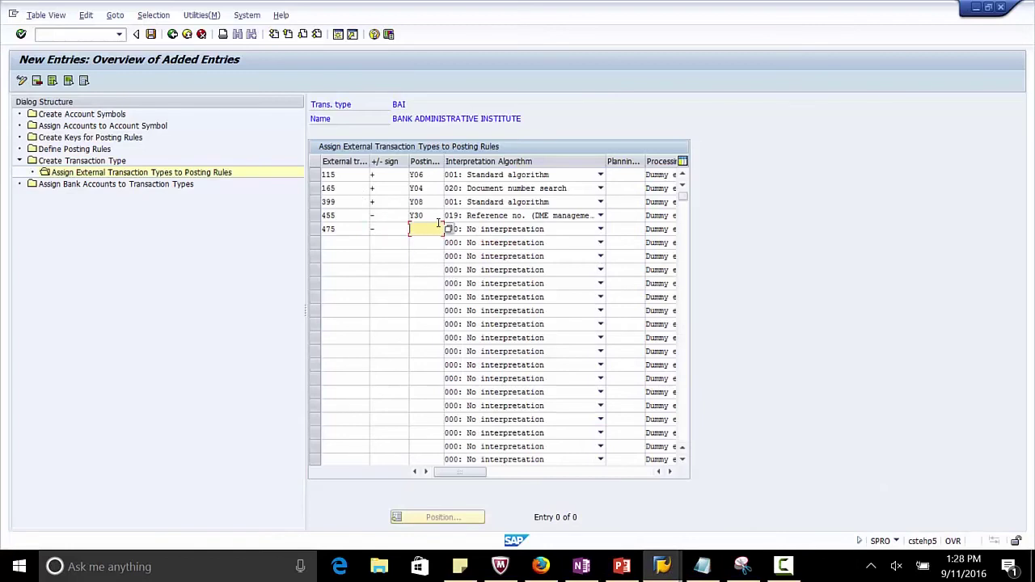
{"action": "type", "text": "Y50"}
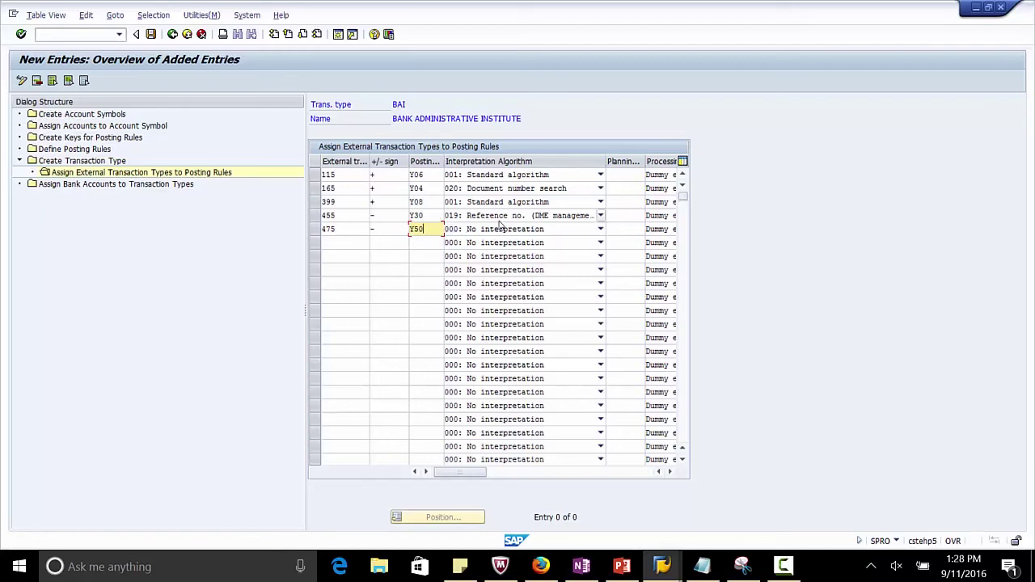
{"action": "left_click", "coordinate": [600, 229]}
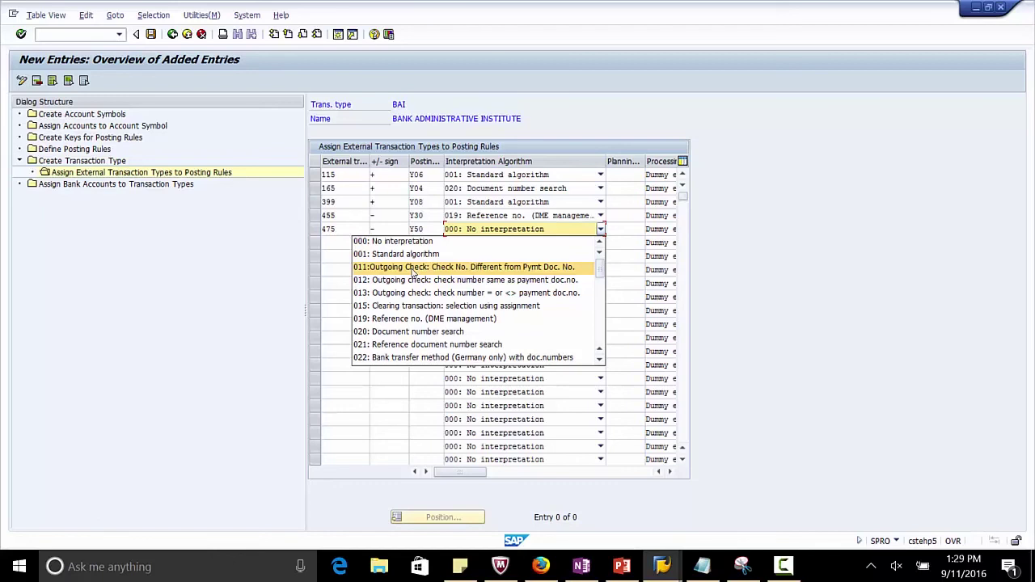
{"action": "key", "text": "Return"}
{"action": "key", "text": "Return"}
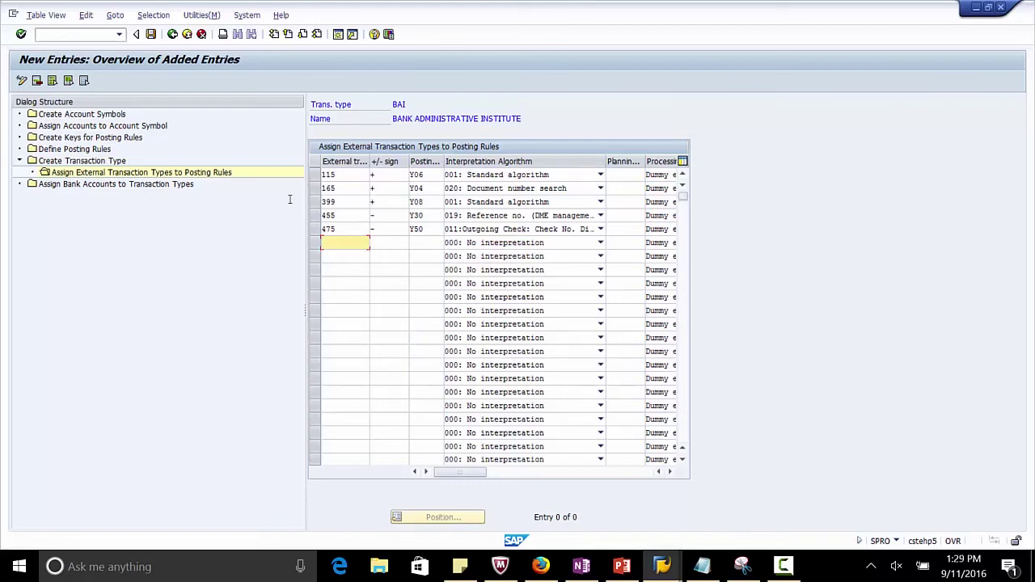
- Enter code 699 with sign minus, posting rule Y80 and algorithm 001 Standard algorithm
{"action": "type", "text": "699"}
{"action": "left_click", "coordinate": [386, 246]}
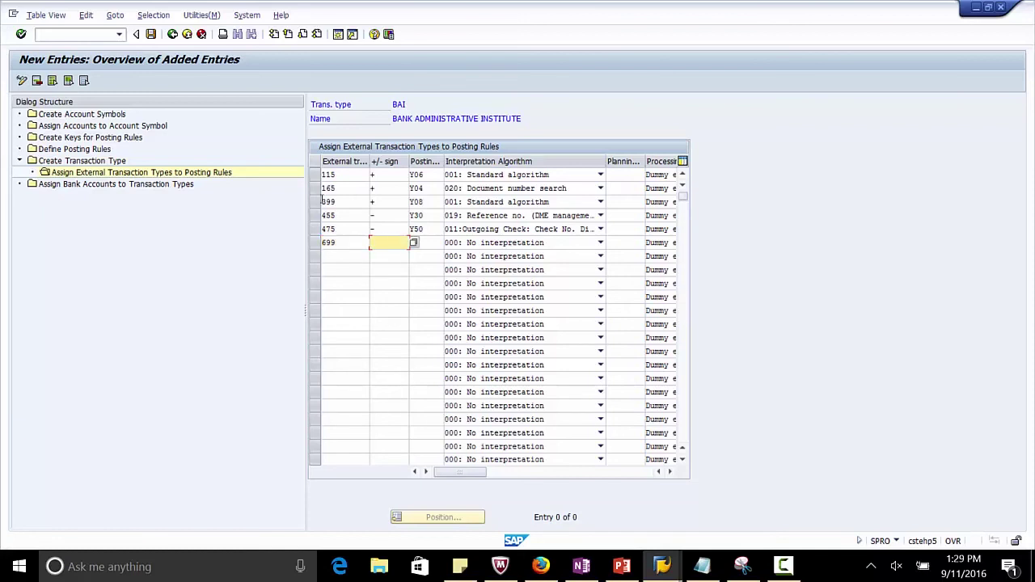
{"action": "type", "text": "-"}
{"action": "key", "text": "Tab"}
{"action": "type", "text": "Y80"}
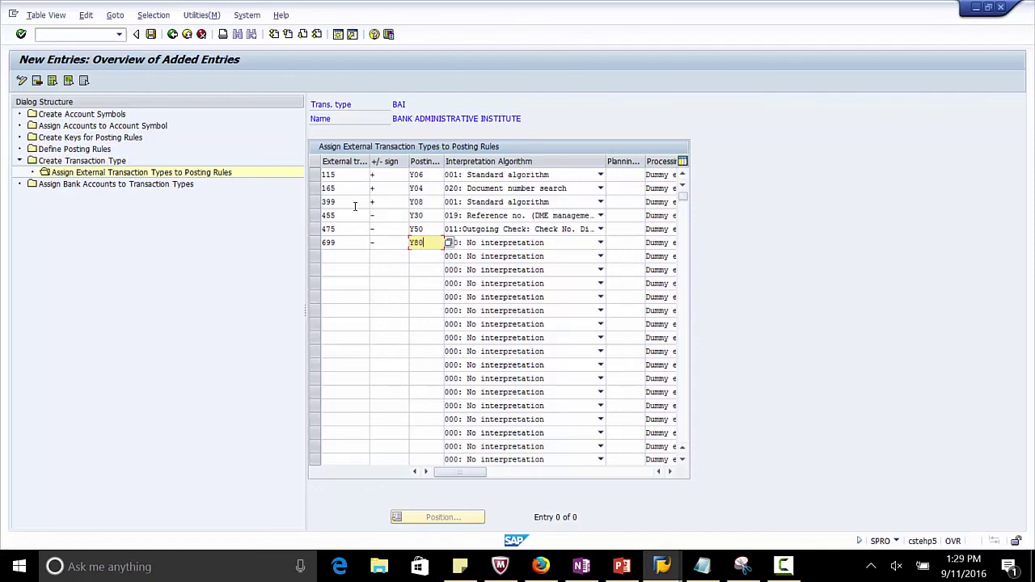
{"action": "key", "text": "Tab"}
{"action": "left_click", "coordinate": [485, 243]}
{"action": "left_click", "coordinate": [467, 267]}
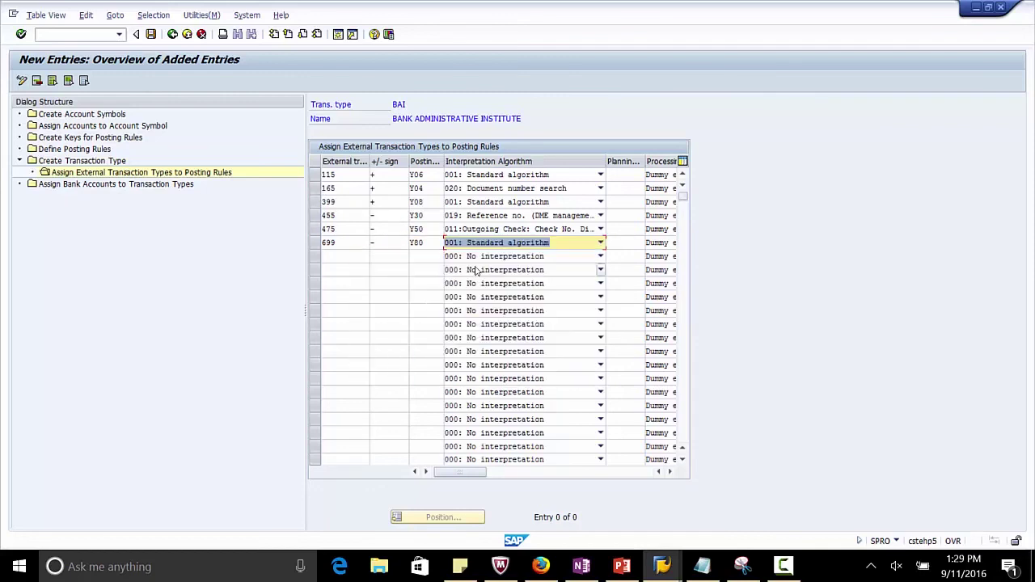
{"action": "left_click", "coordinate": [415, 246]}
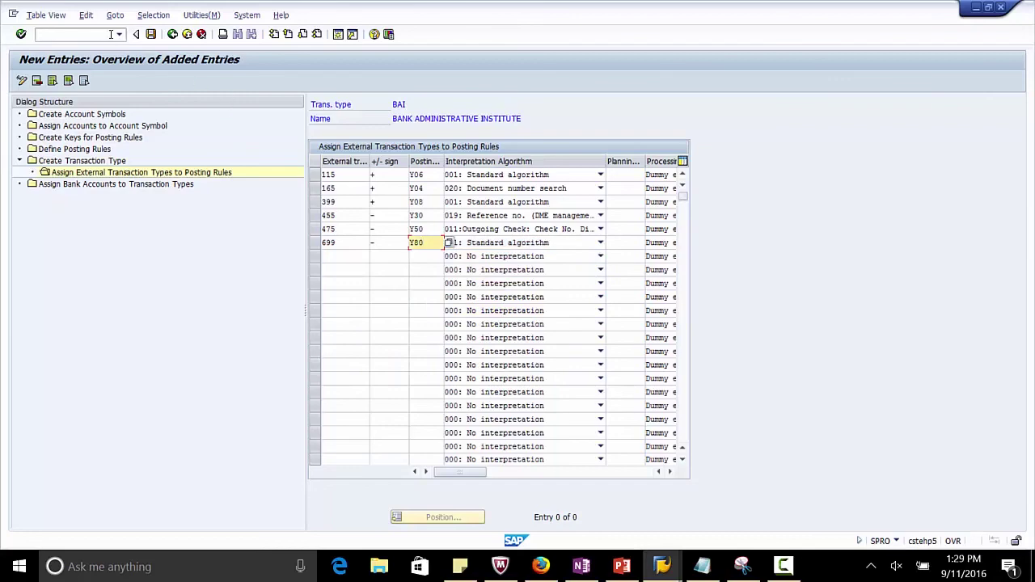
- Save the six BAI mappings, accepting the proposed customizing request and the local-request warning
{"action": "left_click", "coordinate": [150, 34]}
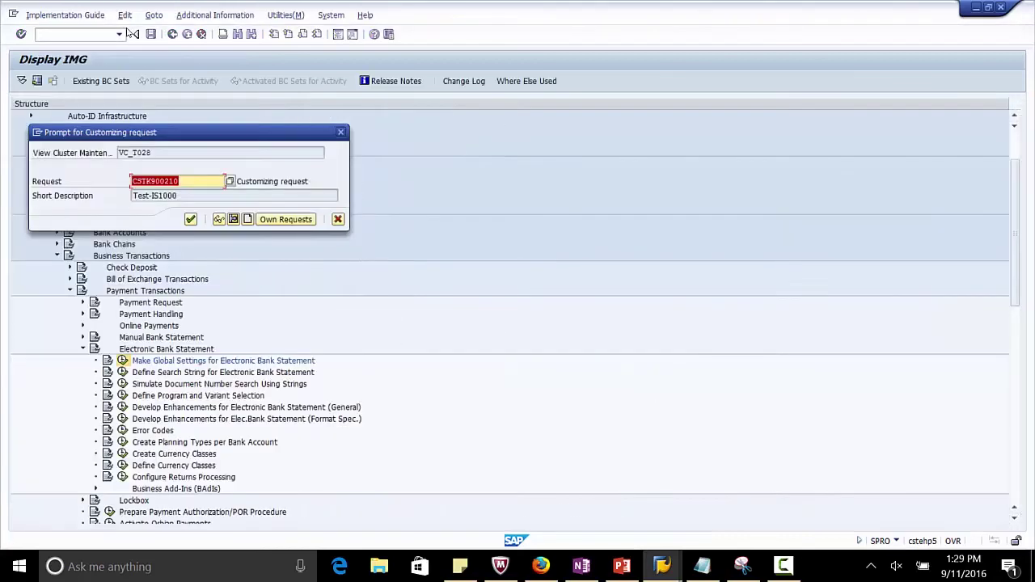
{"action": "left_click", "coordinate": [191, 219]}
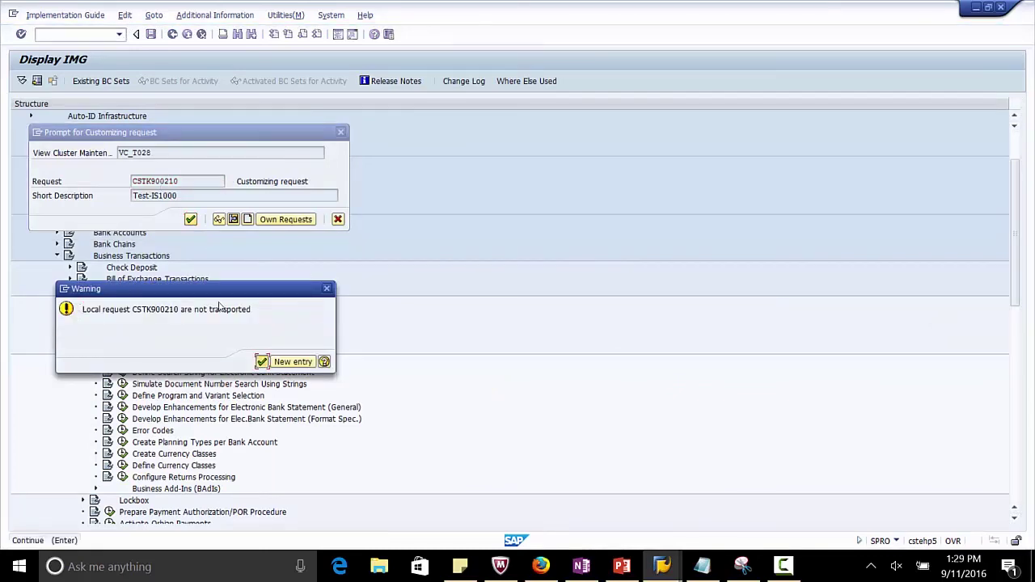
{"action": "key", "text": "Return"}
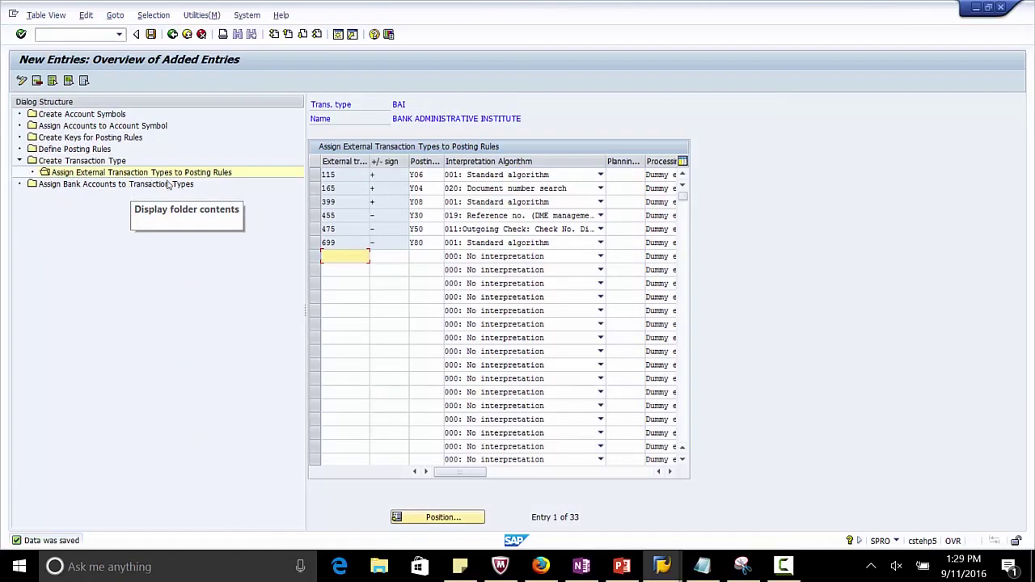
- Open Assign Bank Accounts to Transaction Types and scroll down the list of bank accounts
{"action": "double_click", "coordinate": [105, 183]}
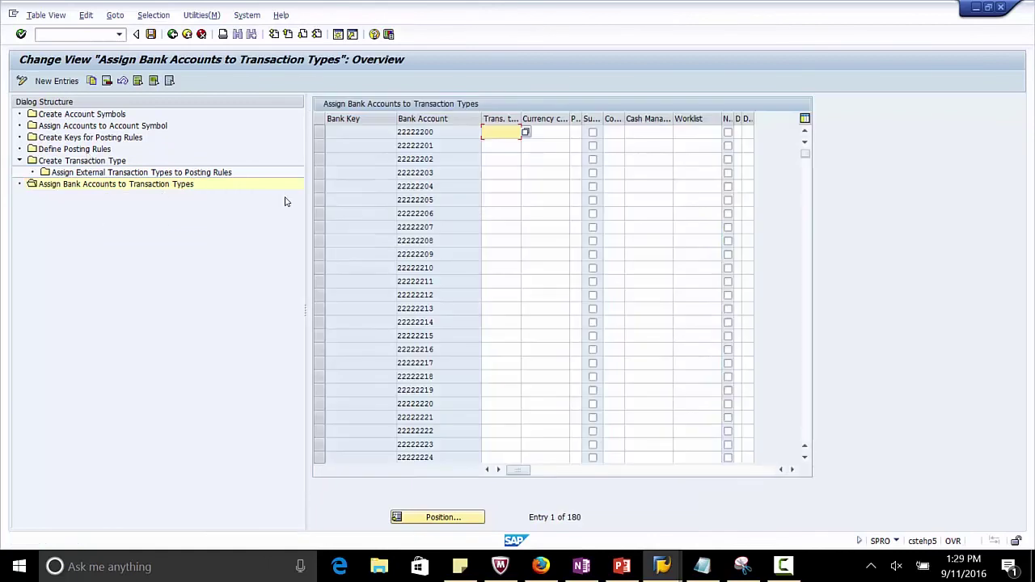
{"action": "scroll", "coordinate": [460, 404], "scroll_direction": "down", "scroll_amount": 1}
{"action": "scroll", "coordinate": [459, 408], "scroll_direction": "down", "scroll_amount": 5}
{"action": "scroll", "coordinate": [462, 420], "scroll_direction": "down", "scroll_amount": 8}
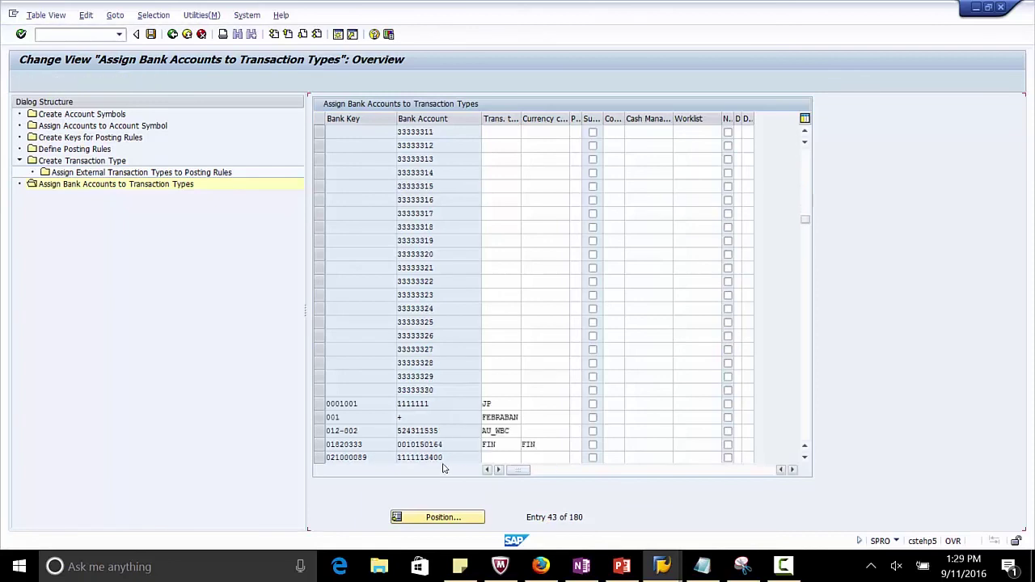
{"action": "scroll", "coordinate": [434, 458], "scroll_direction": "down", "scroll_amount": 3}
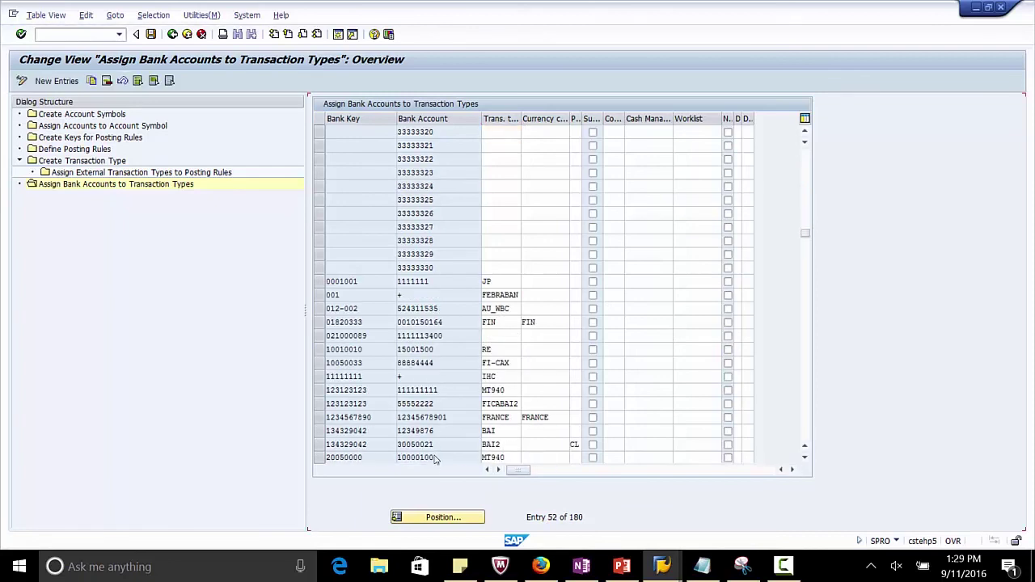
{"action": "scroll", "coordinate": [435, 453], "scroll_direction": "down", "scroll_amount": 2}
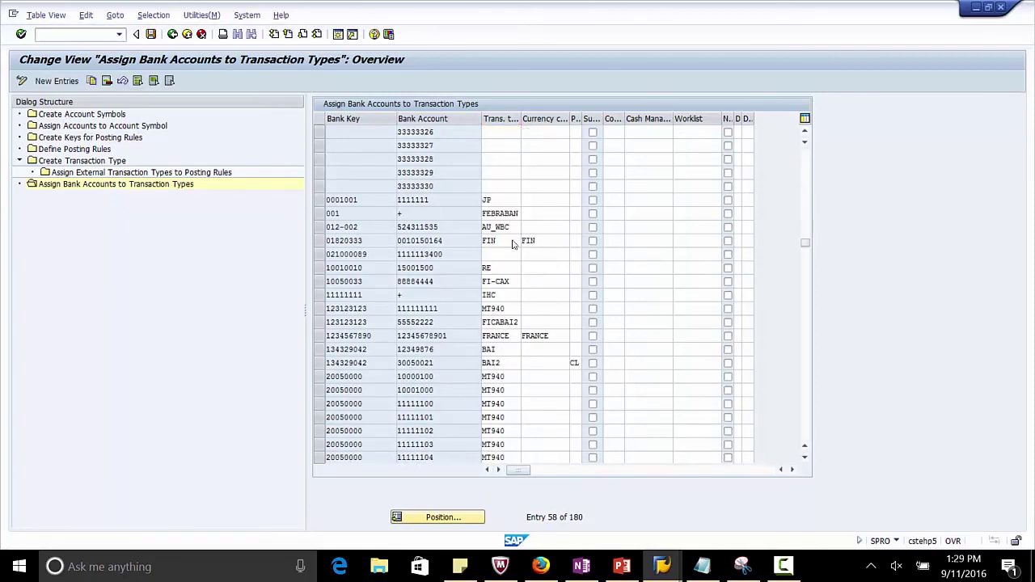
{"action": "scroll", "coordinate": [513, 235], "scroll_direction": "down", "scroll_amount": 2}
{"action": "scroll", "coordinate": [513, 243], "scroll_direction": "down", "scroll_amount": 1}
- Select the bank account row assigned to transaction type BAI, focusing its bank key
{"action": "left_click", "coordinate": [474, 515]}
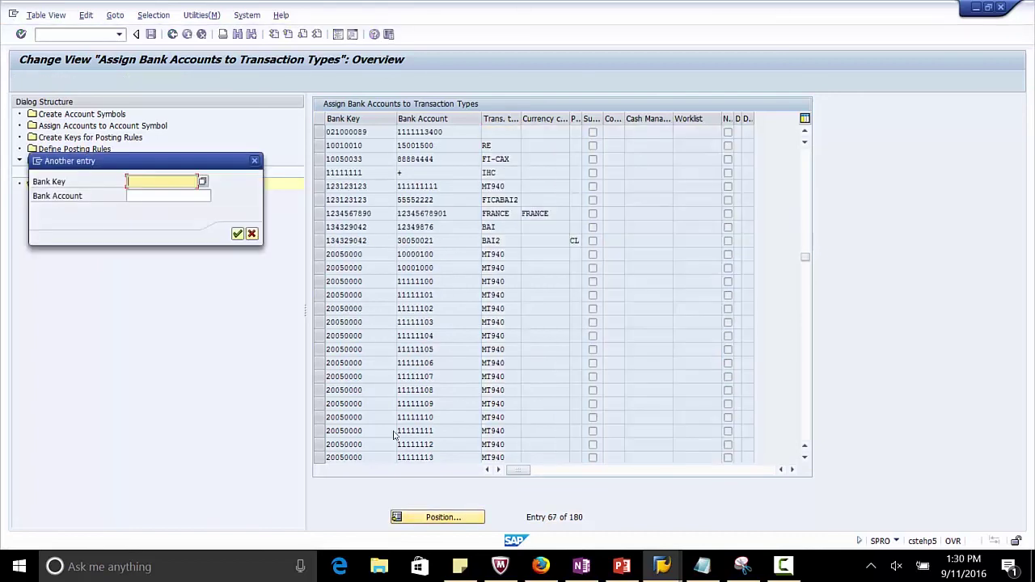
{"action": "left_click", "coordinate": [238, 234]}
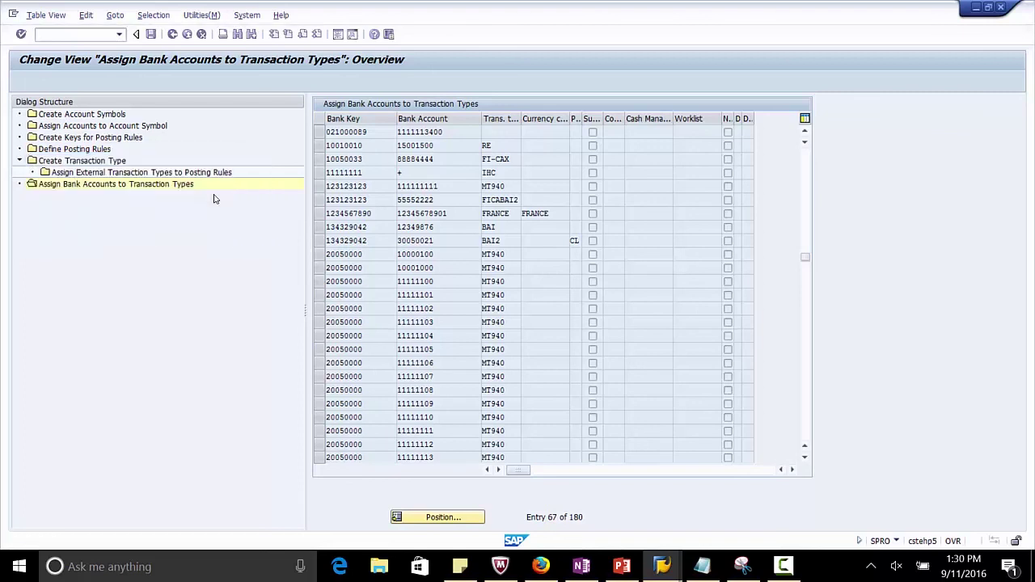
{"action": "scroll", "coordinate": [399, 296], "scroll_direction": "down", "scroll_amount": 2}
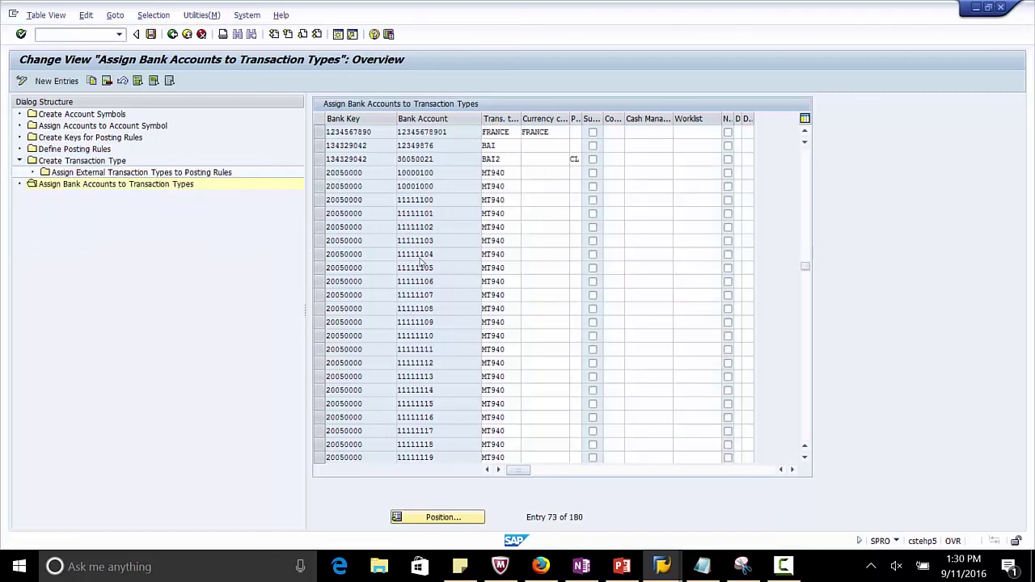
{"action": "scroll", "coordinate": [453, 202], "scroll_direction": "up", "scroll_amount": 3}
{"action": "left_click", "coordinate": [489, 133]}
{"action": "left_click", "coordinate": [502, 186]}
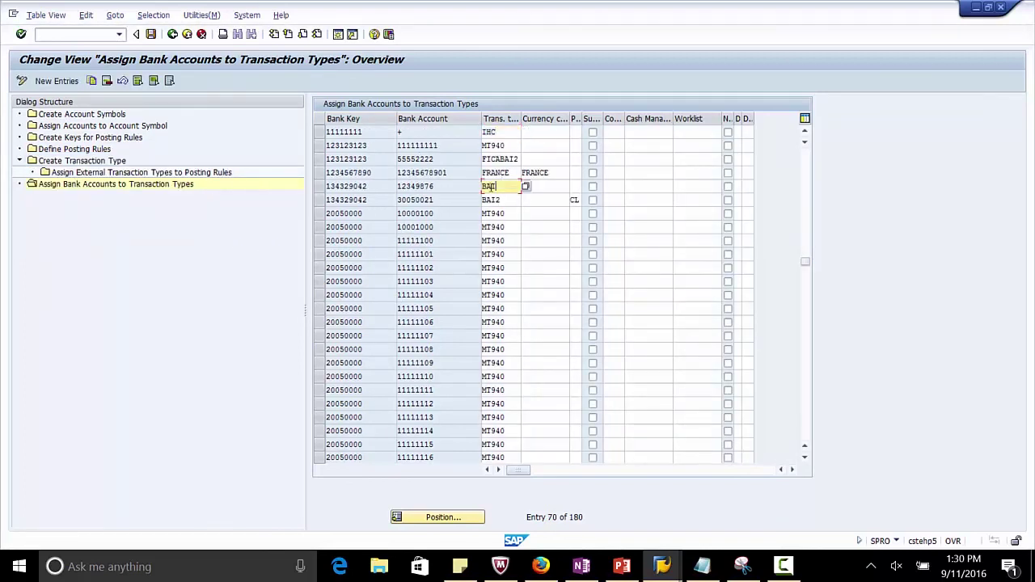
{"action": "left_click", "coordinate": [320, 186]}
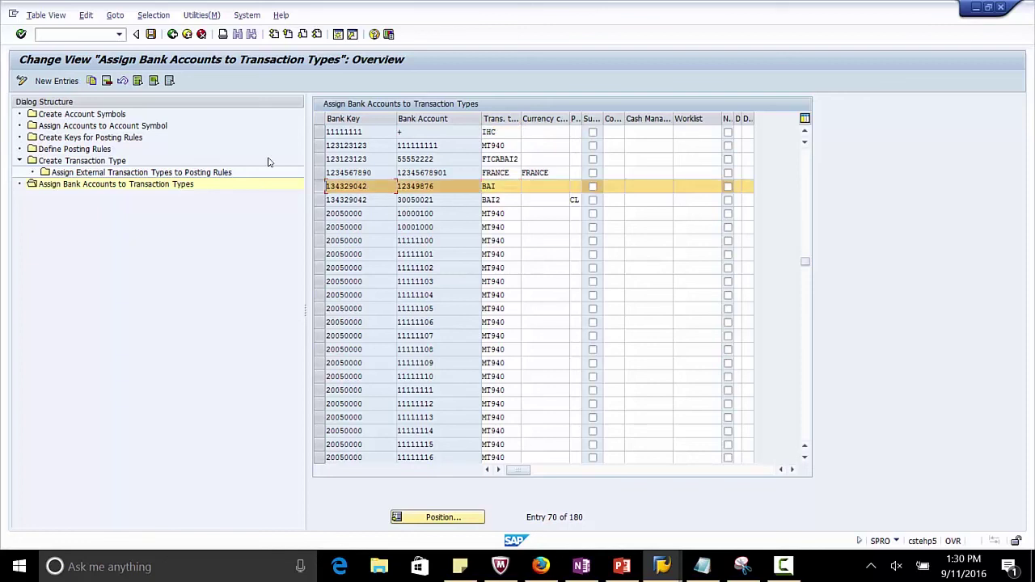
{"action": "left_click", "coordinate": [374, 188]}
{"action": "left_click", "coordinate": [485, 186]}
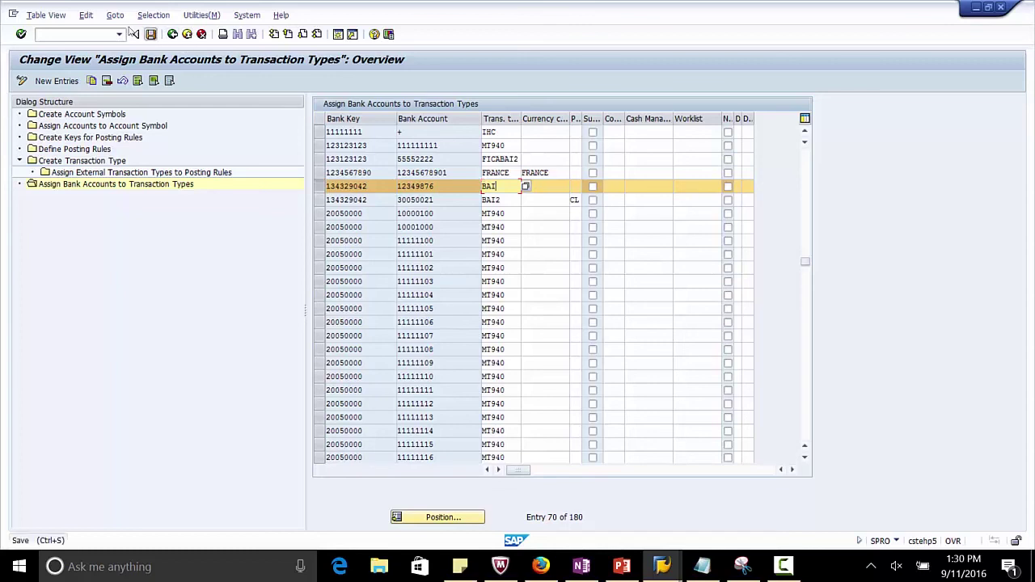
{"action": "left_click", "coordinate": [134, 32]}
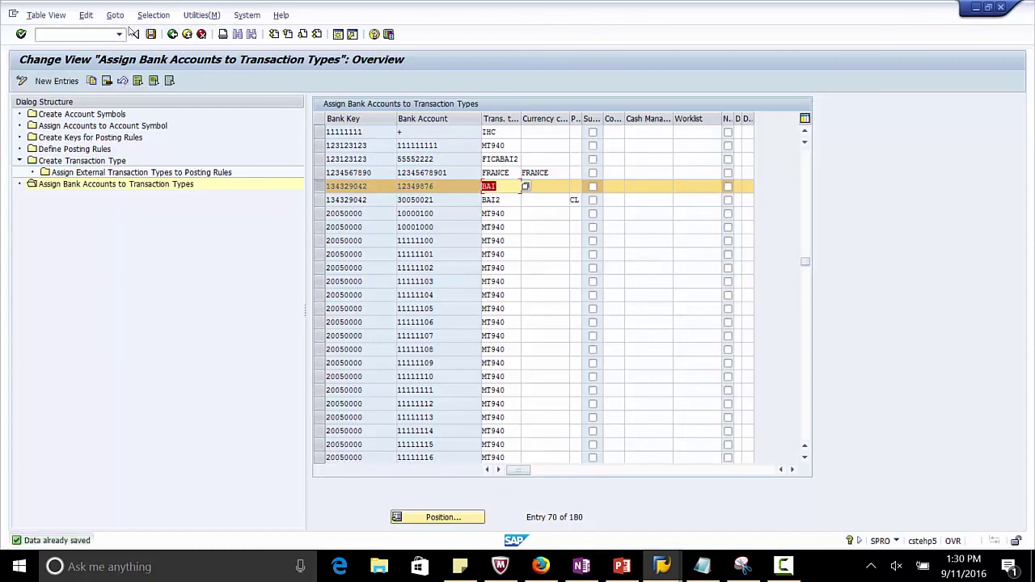